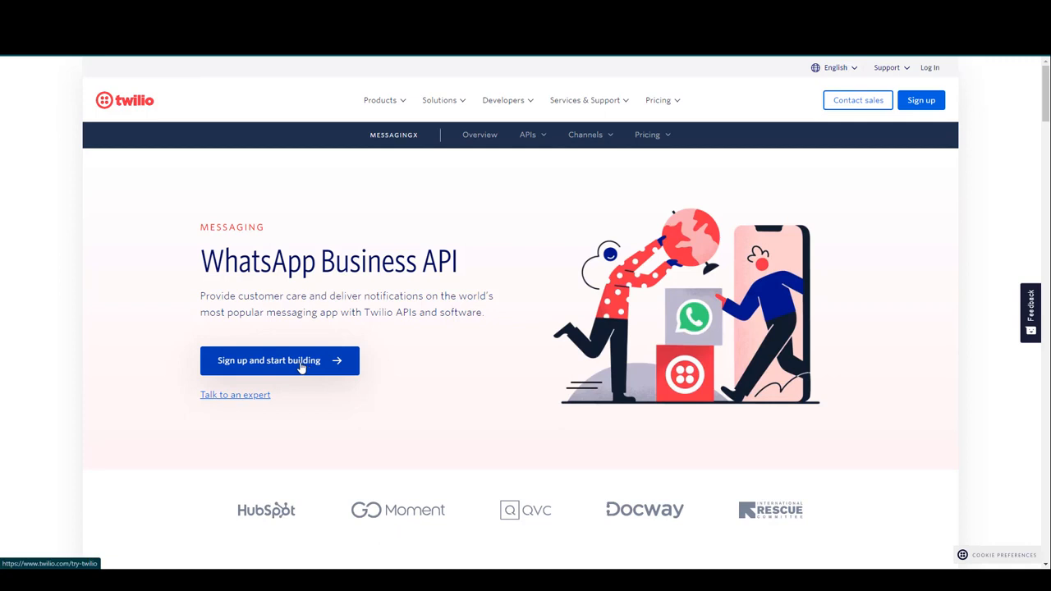
Start a free Twilio sign-up and enter the user's first and last name.
left_click(303, 370)
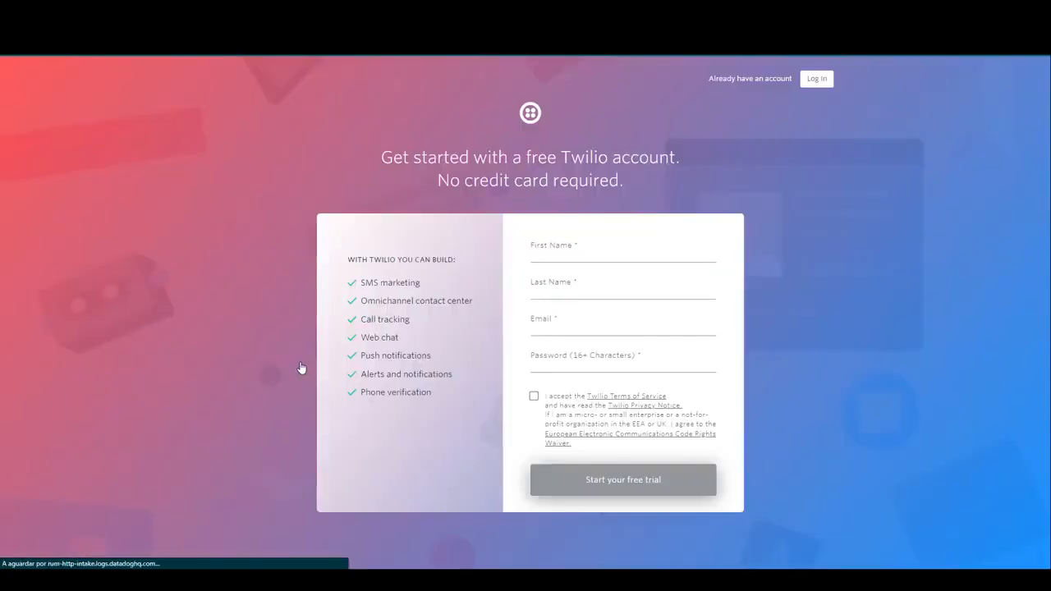
left_click(574, 254)
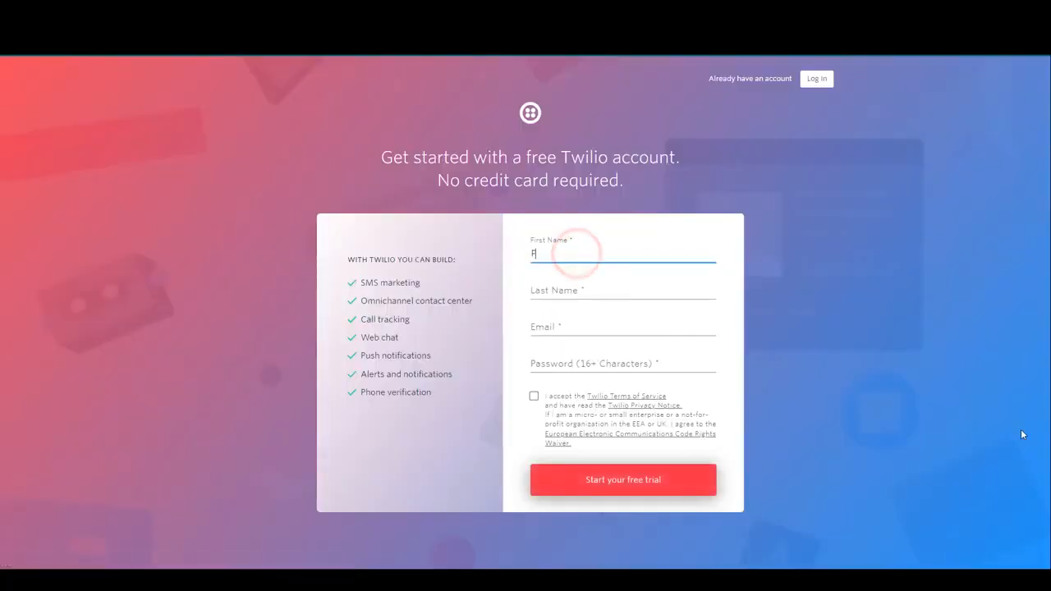
key("Tab")
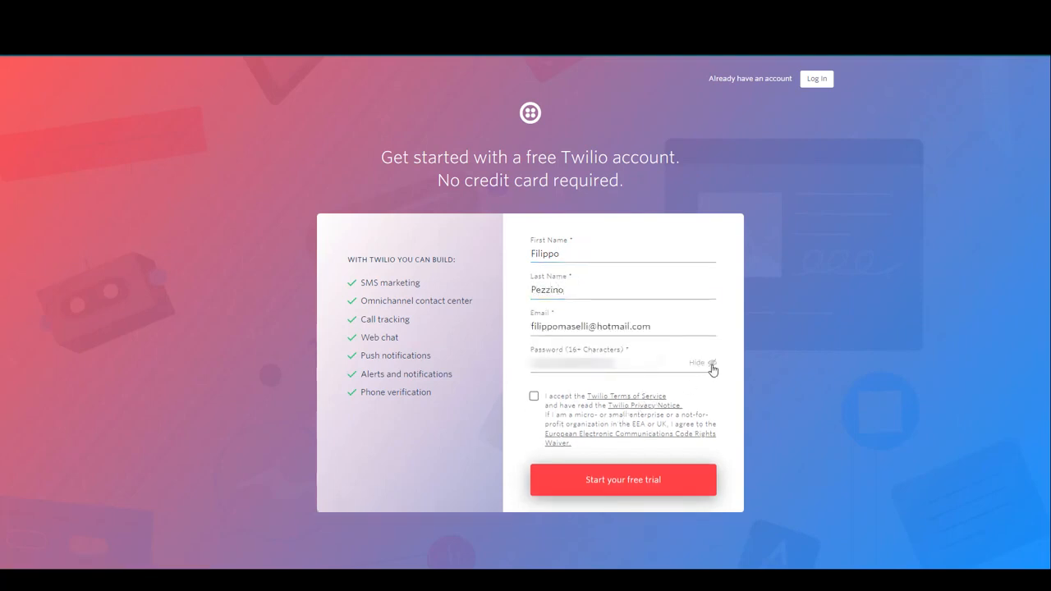
Accept the terms of service and start the free trial, declining the browser's password save.
left_click(534, 396)
left_click(633, 485)
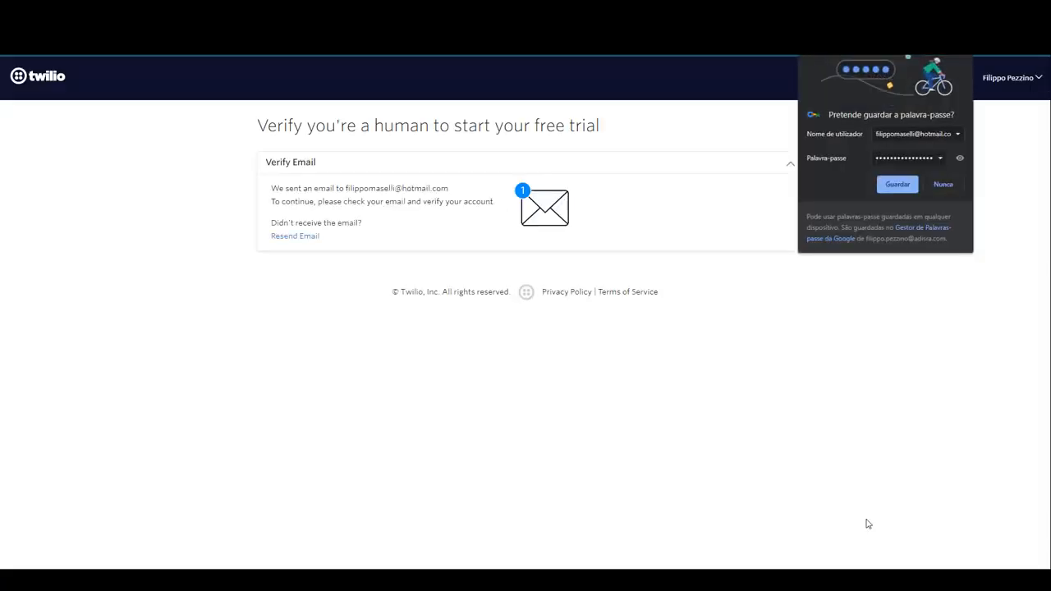
left_click(943, 184)
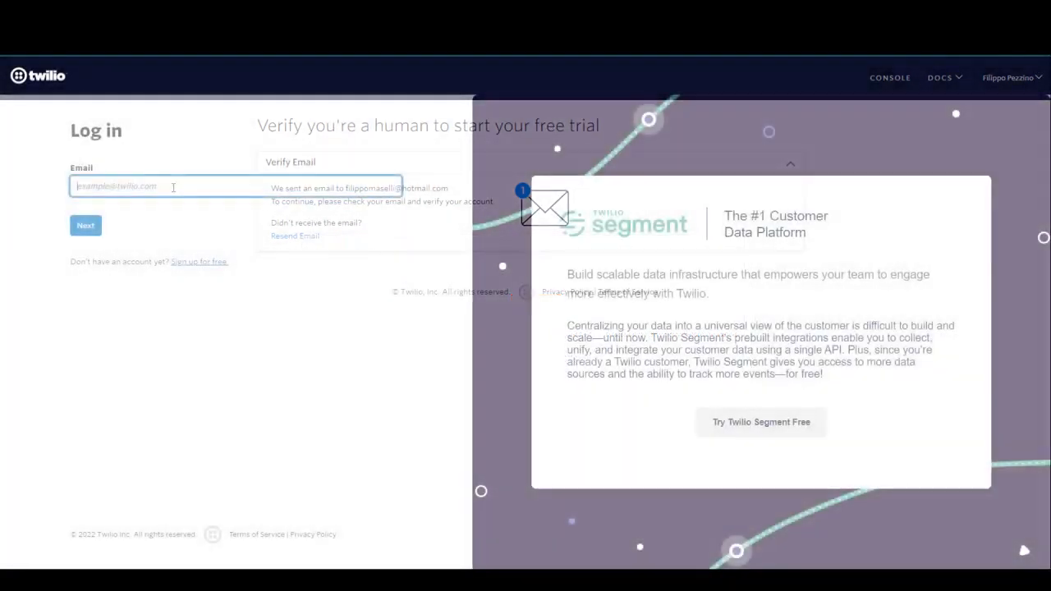
Log in to Twilio with the new account's email address and password.
left_click(173, 187)
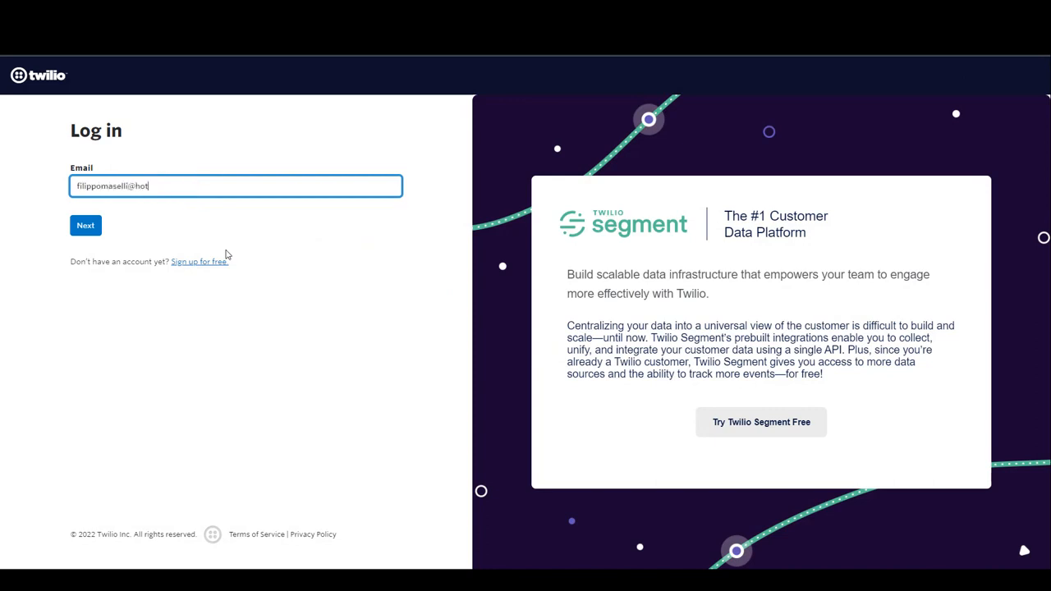
key("Return")
type("•••••••••••••")
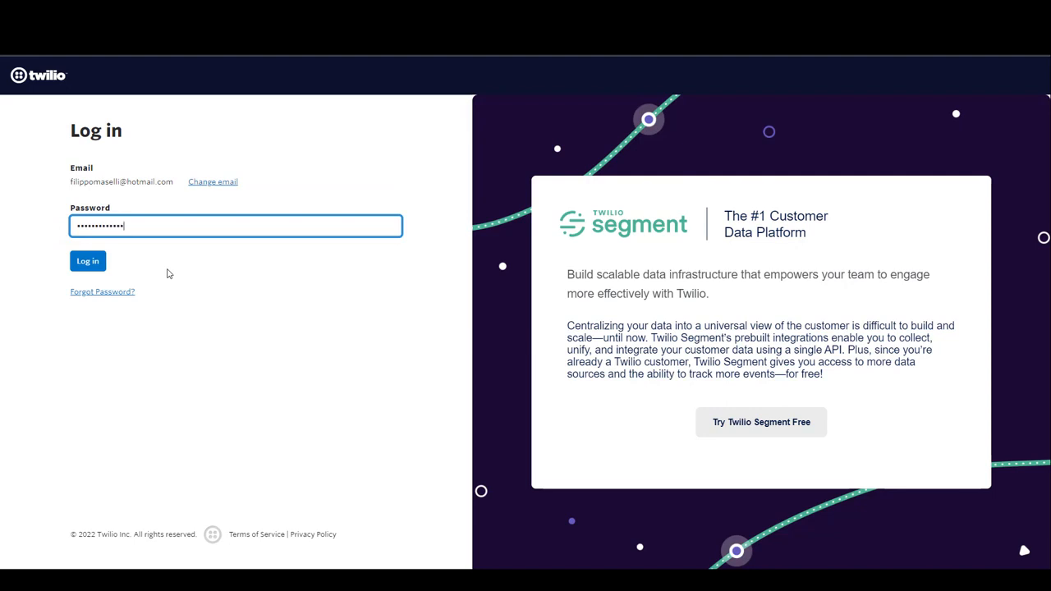
type("••")
left_click(90, 262)
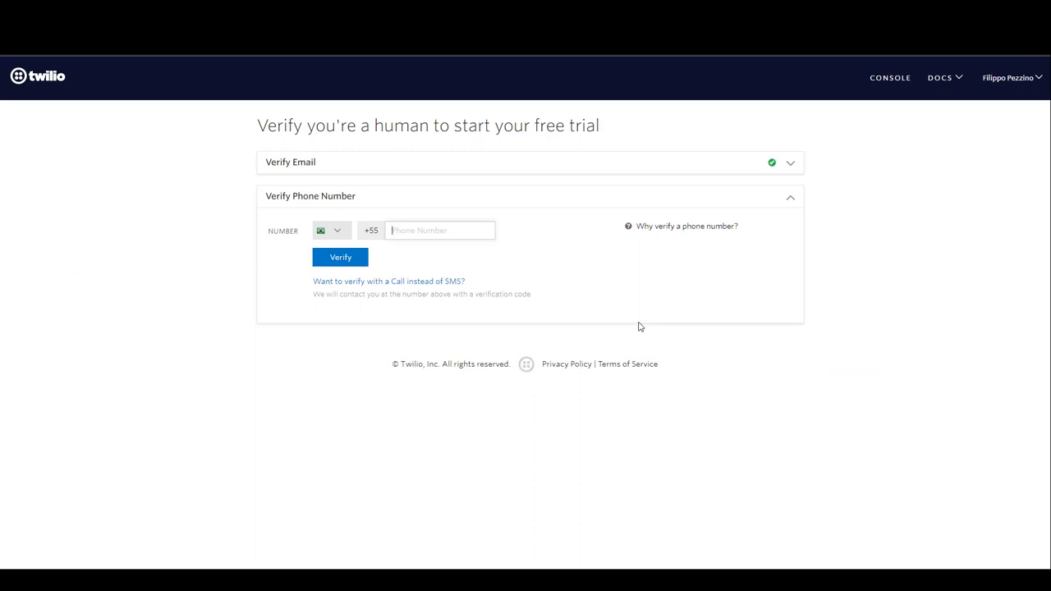
Enter the user's phone number and submit the SMS verification code it receives.
left_click(354, 264)
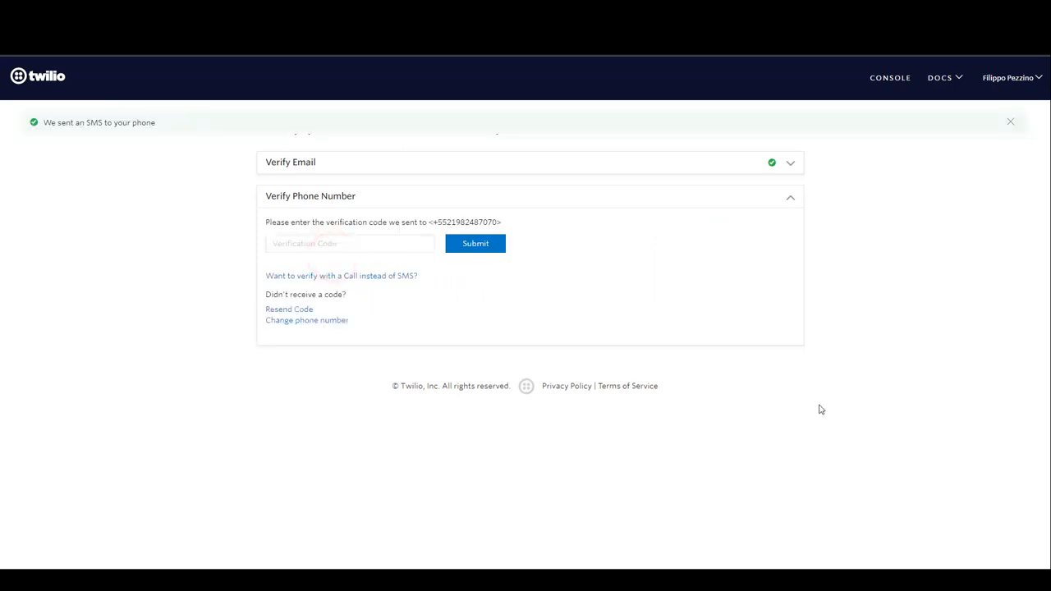
left_click(325, 241)
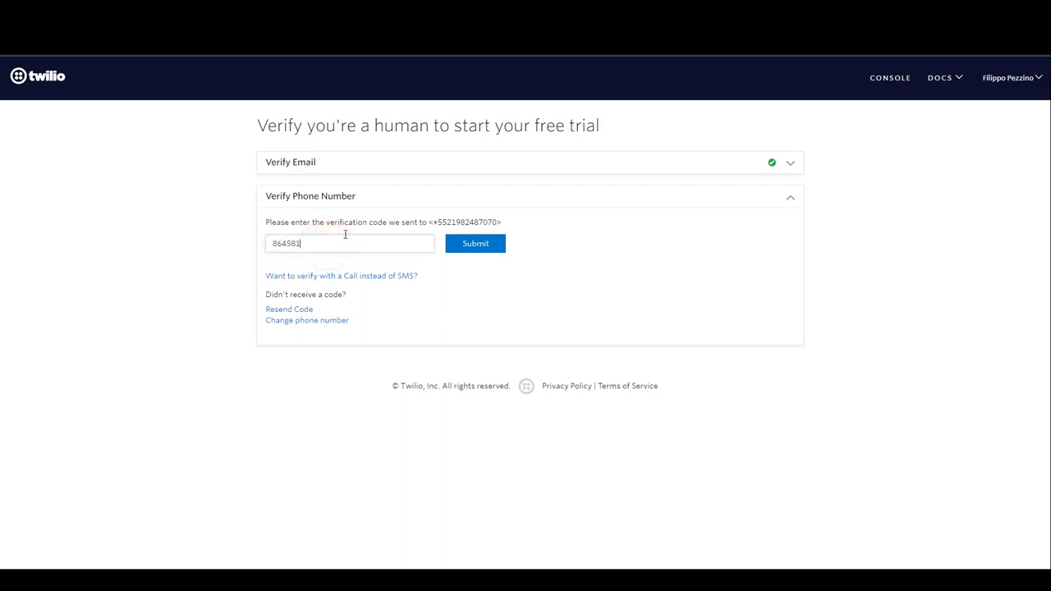
left_click(467, 254)
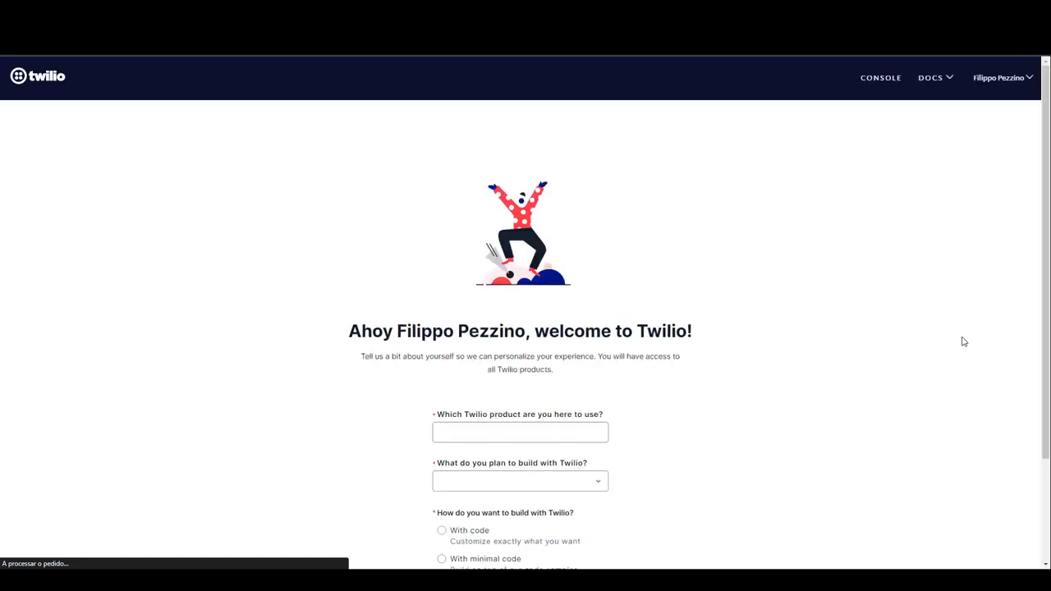
Answer the welcome questionnaire with WhatsApp, Alerts & Notifications, and building with no code.
scroll(566, 339, "down", 2)
left_click(564, 328)
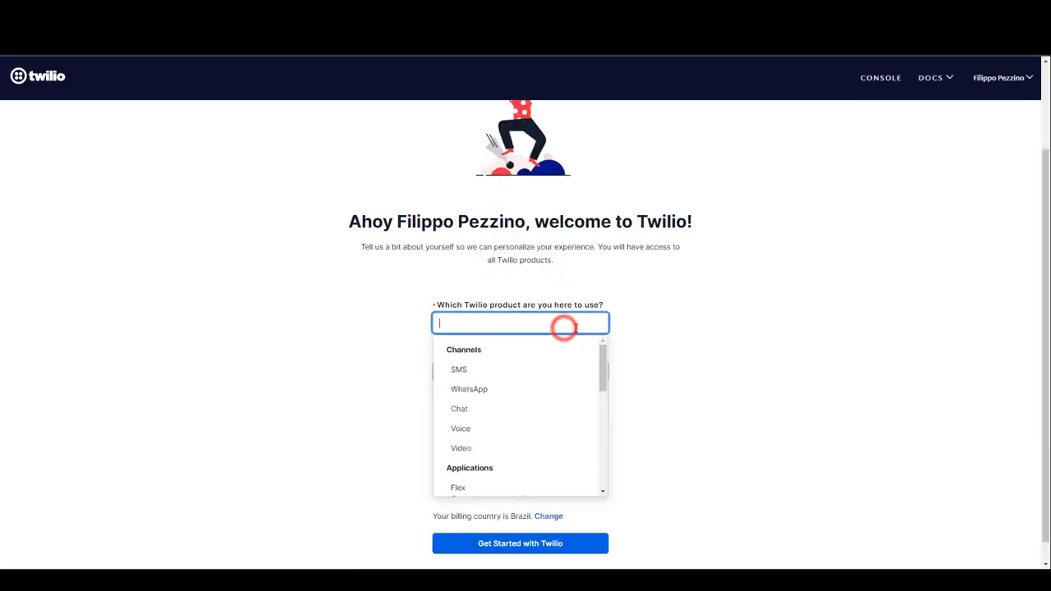
left_click(480, 391)
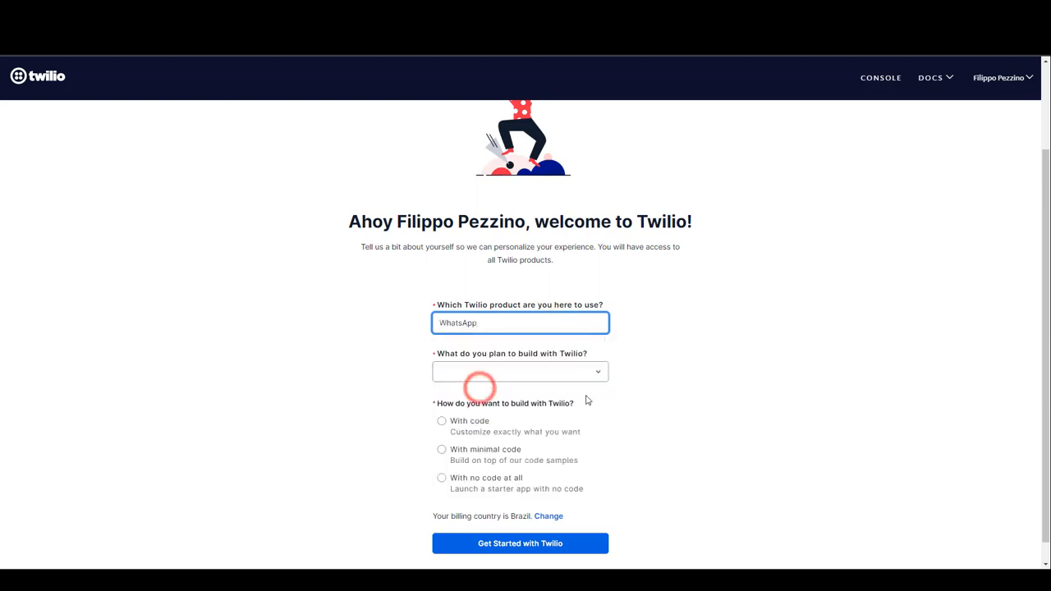
left_click(596, 370)
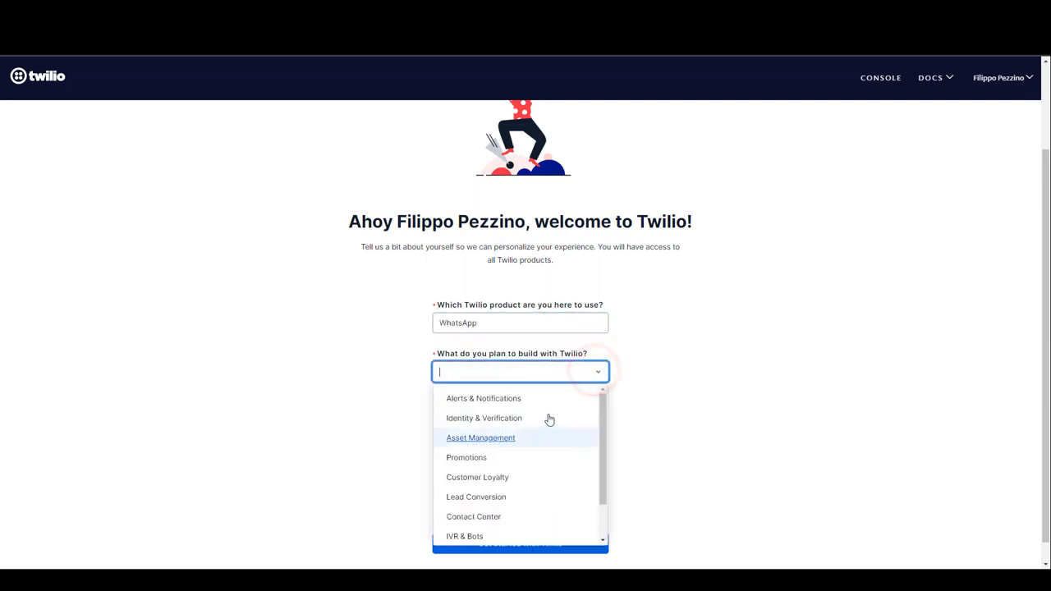
left_click(521, 402)
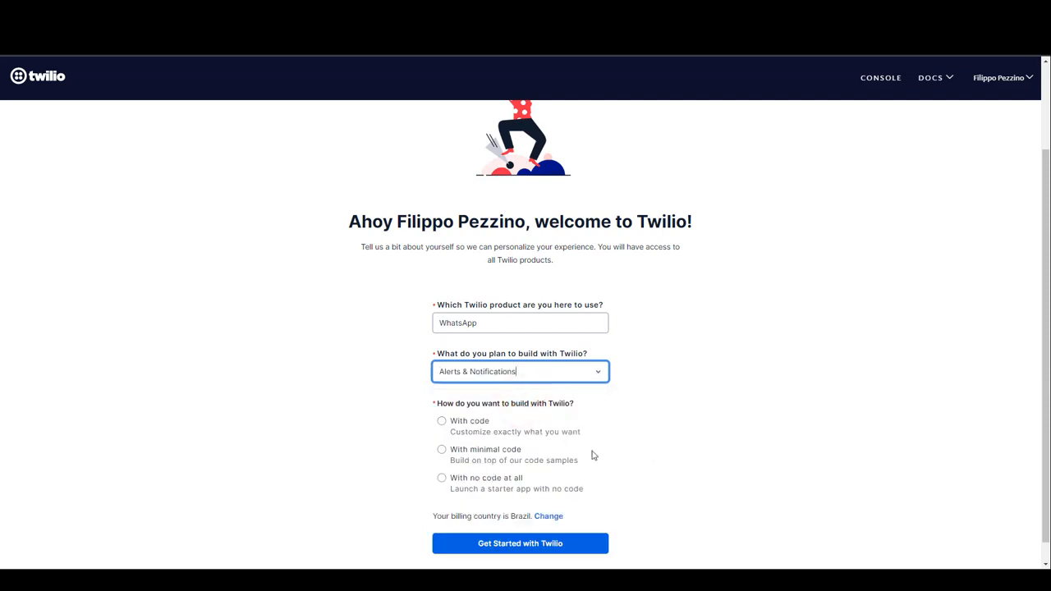
left_click(441, 478)
Pick 3rd party integrations as today's goal and finish into the Twilio Console.
scroll(734, 481, "down", 1)
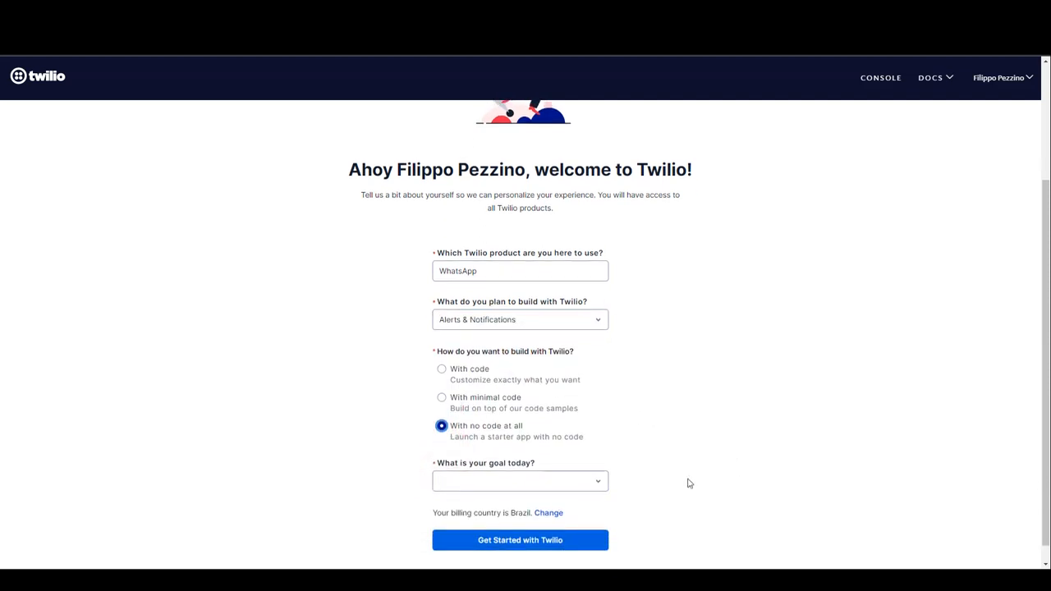
left_click(605, 483)
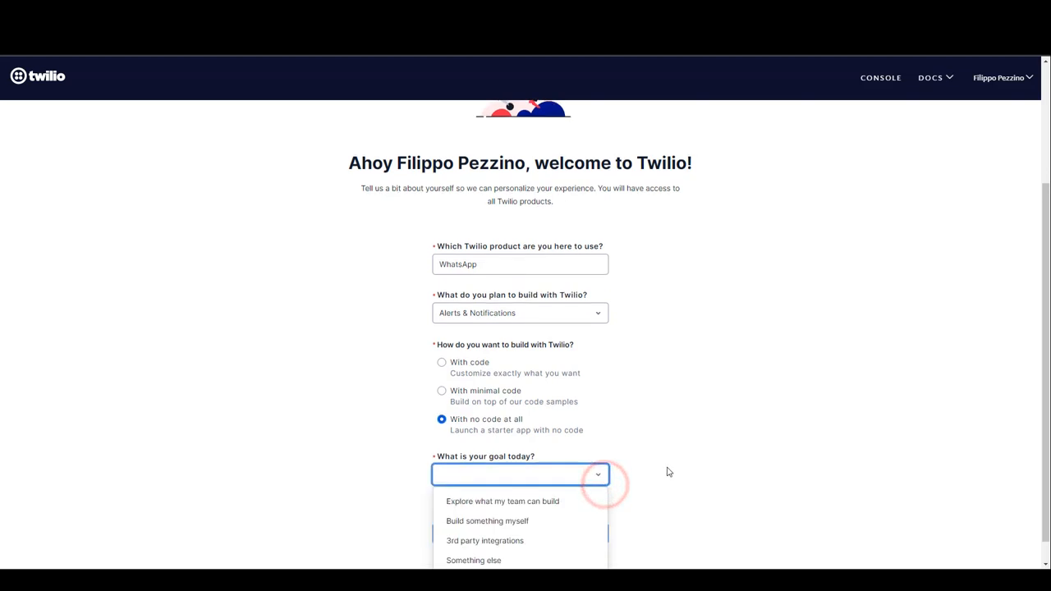
scroll(666, 471, "down", 1)
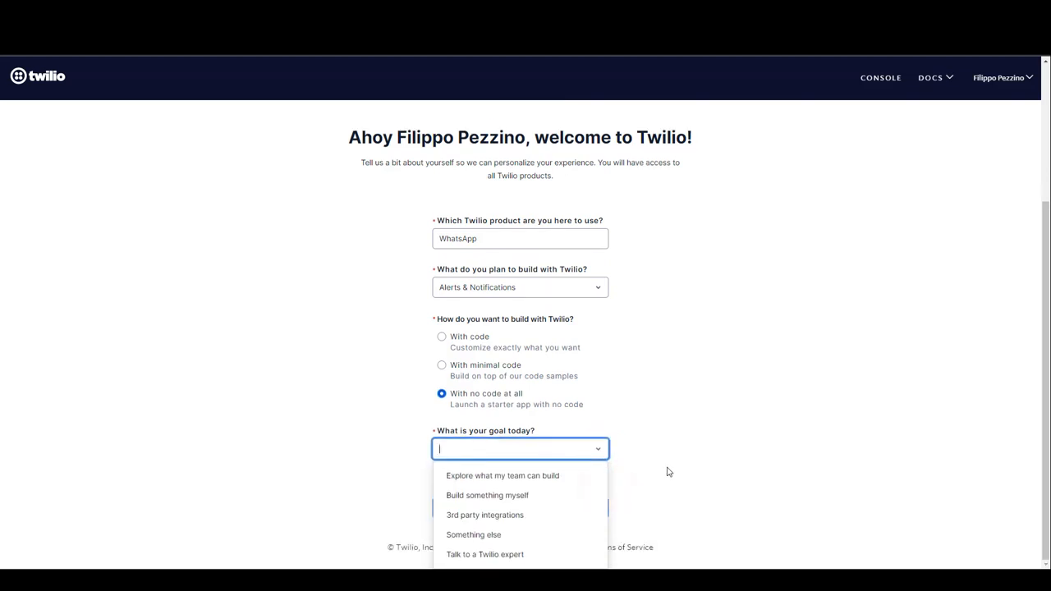
left_click(546, 514)
left_click(564, 524)
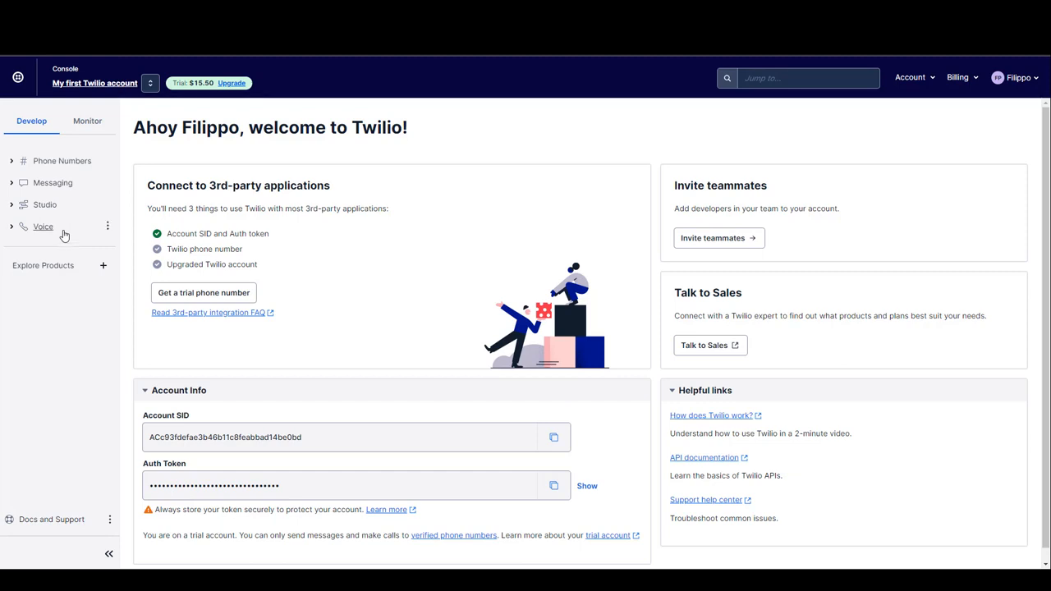
Activate the WhatsApp sandbox from Messaging settings, agreeing to its terms.
left_click(58, 185)
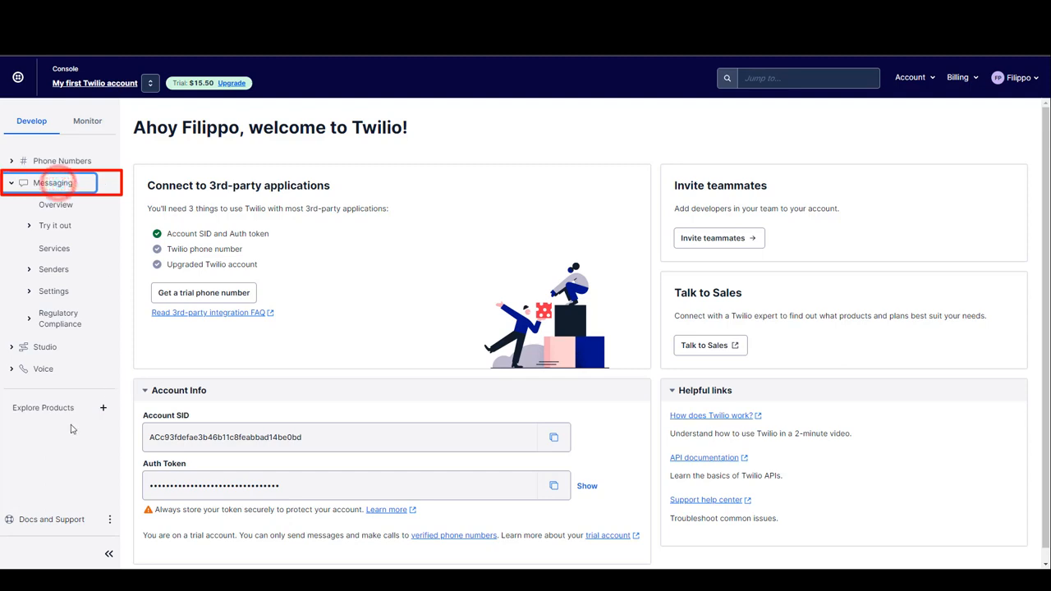
left_click(51, 291)
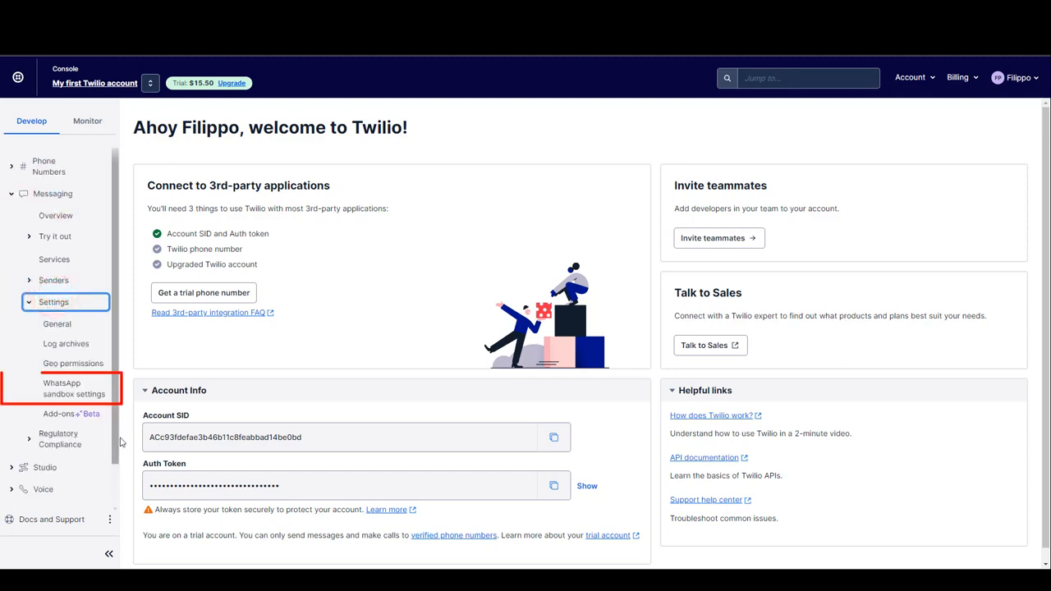
left_click(99, 394)
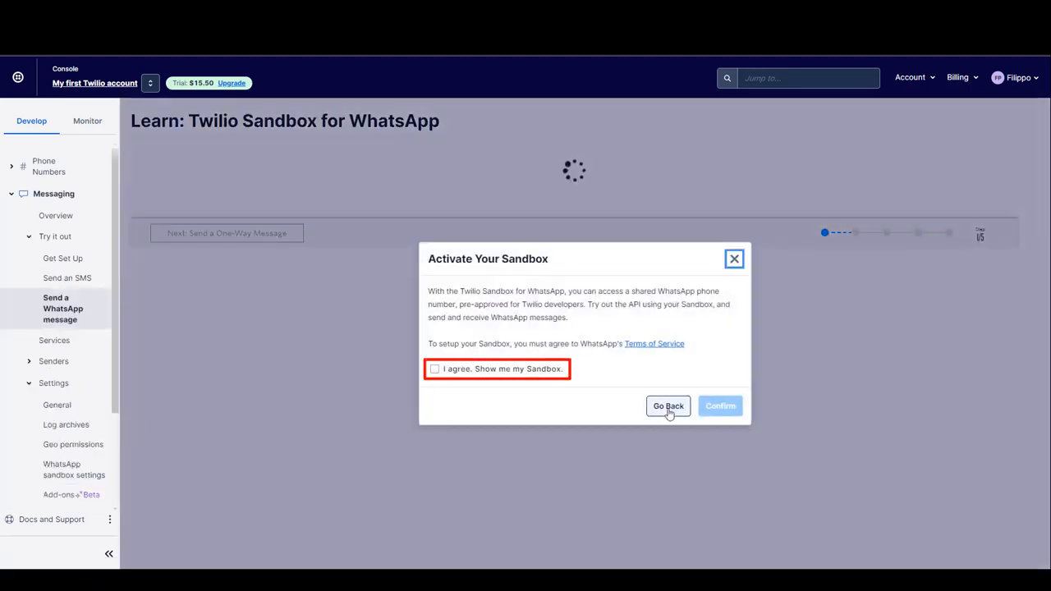
left_click(527, 371)
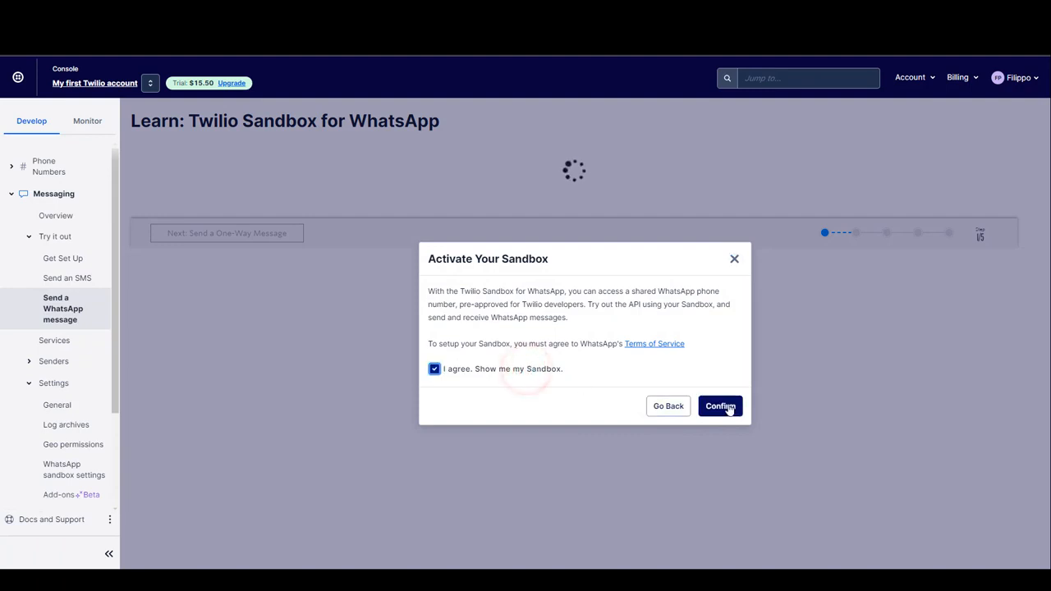
left_click(729, 407)
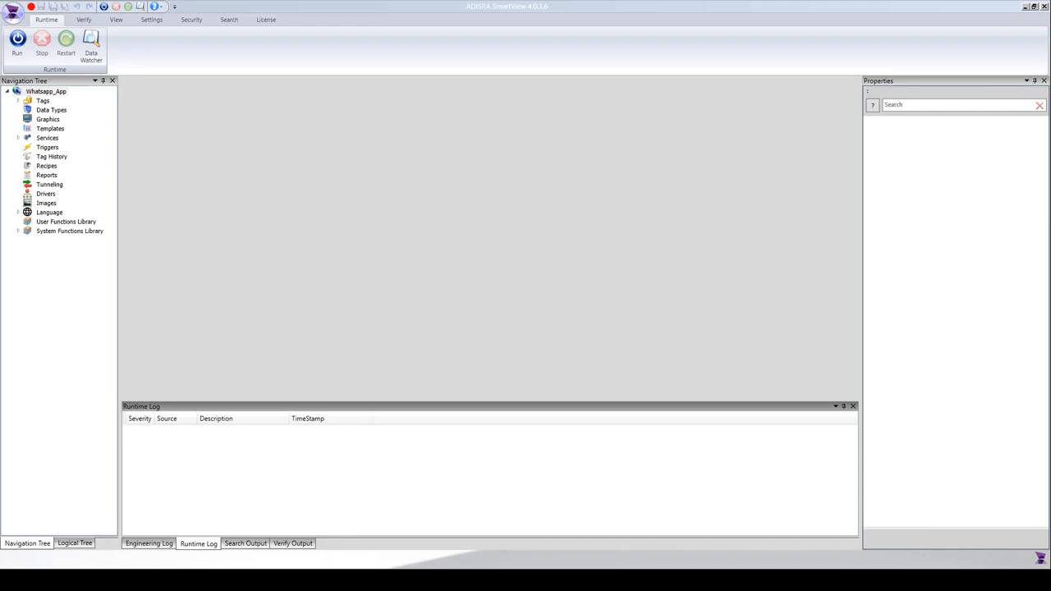
Add a new tag named Temperature to the project's tag list and save the project.
left_click(19, 101)
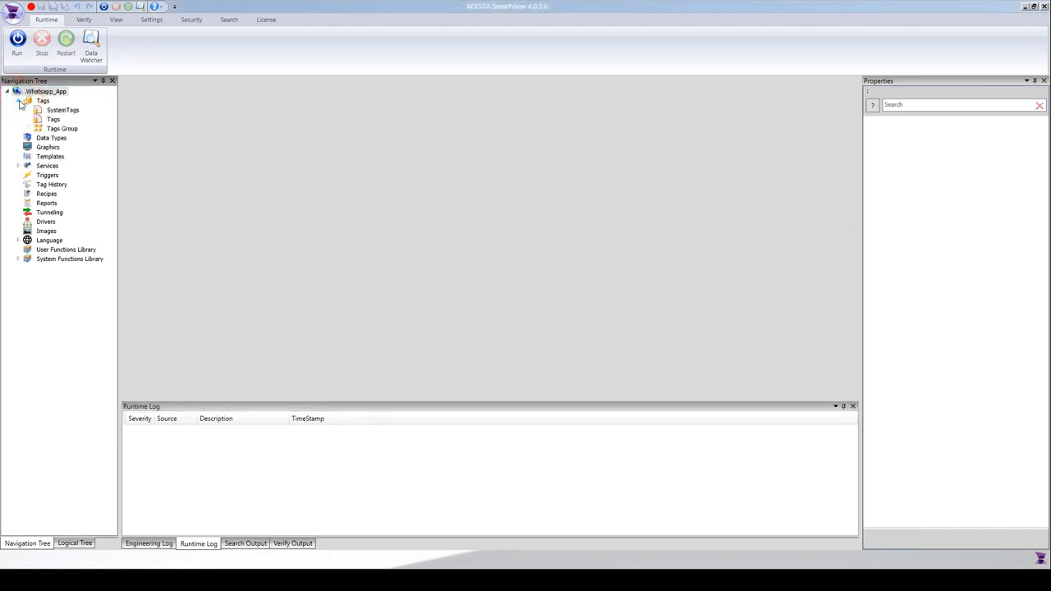
double_click(53, 120)
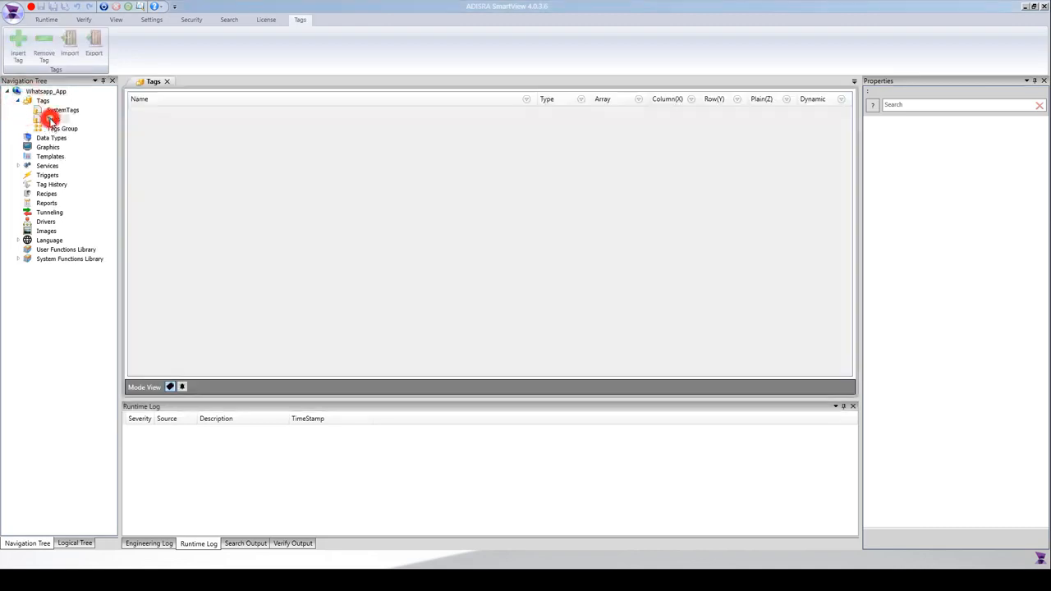
left_click(26, 50)
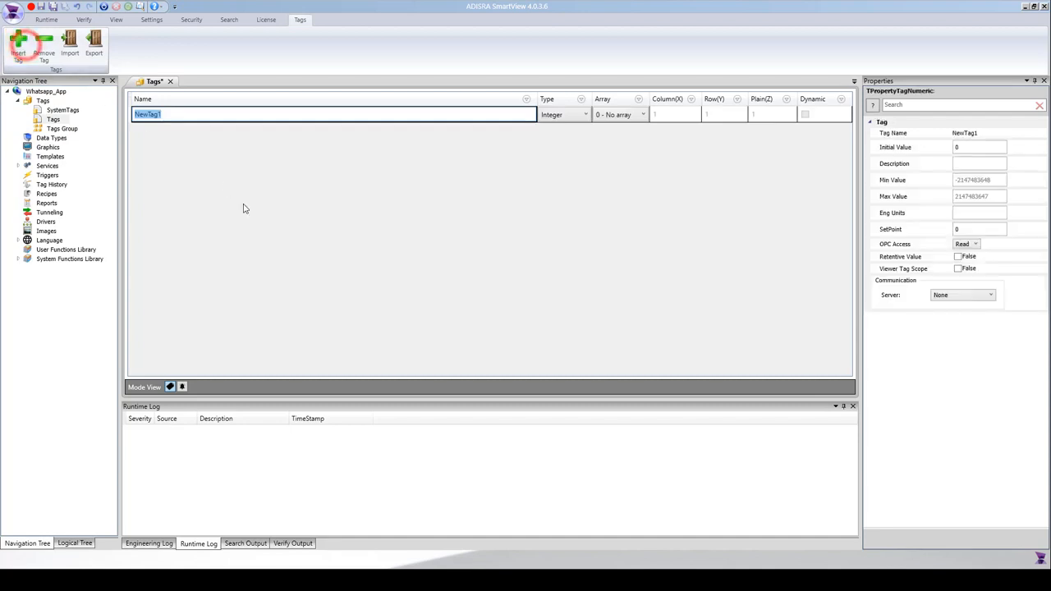
type("T")
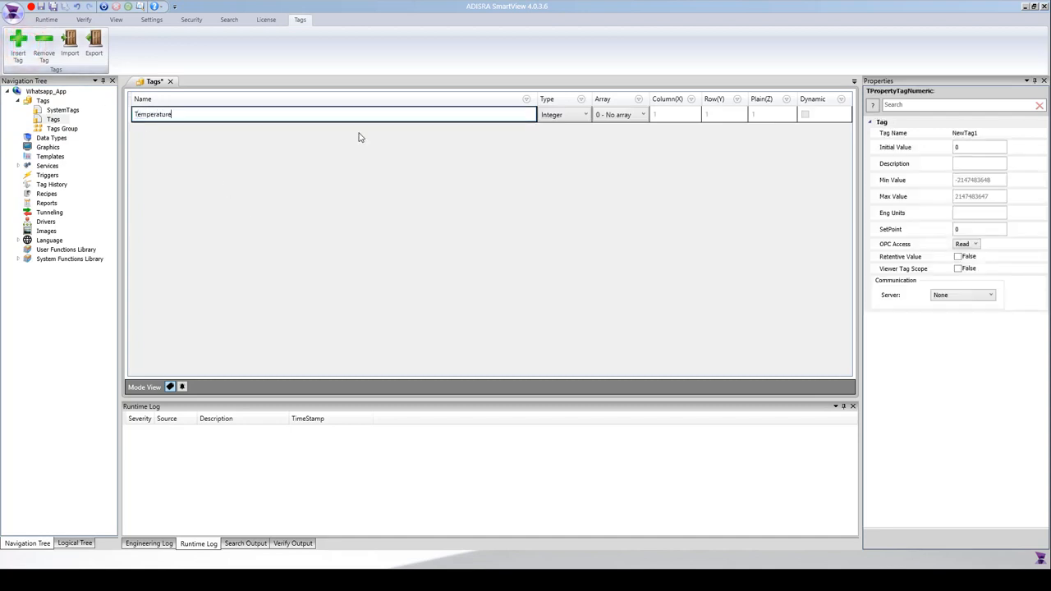
type("emperature")
left_click(473, 156)
left_click(53, 6)
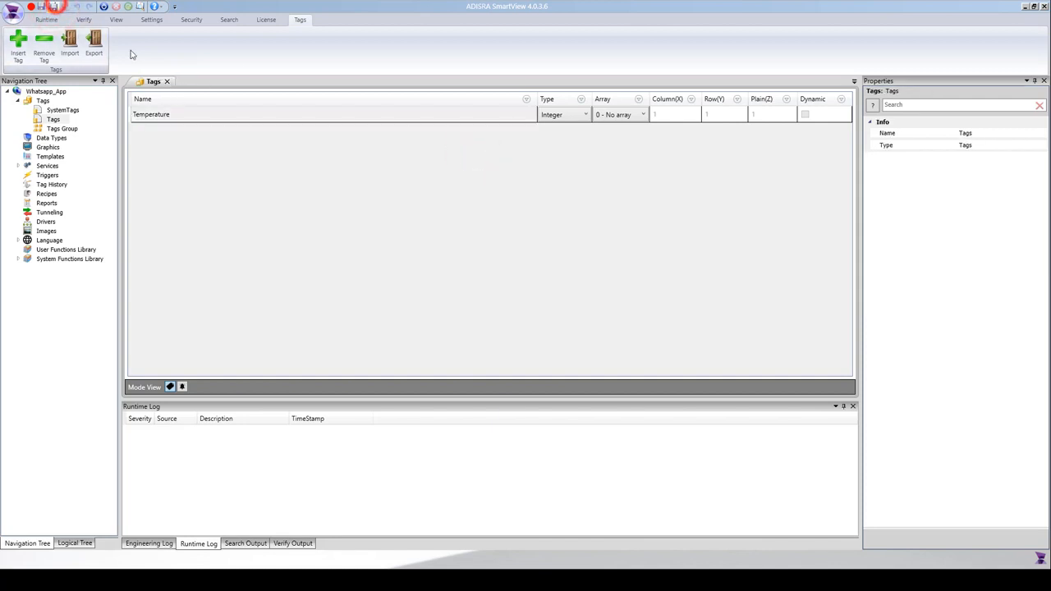
Give Temperature minimum 0, maximum 100 and initial value 50, and save.
left_click(241, 117)
left_click(244, 117)
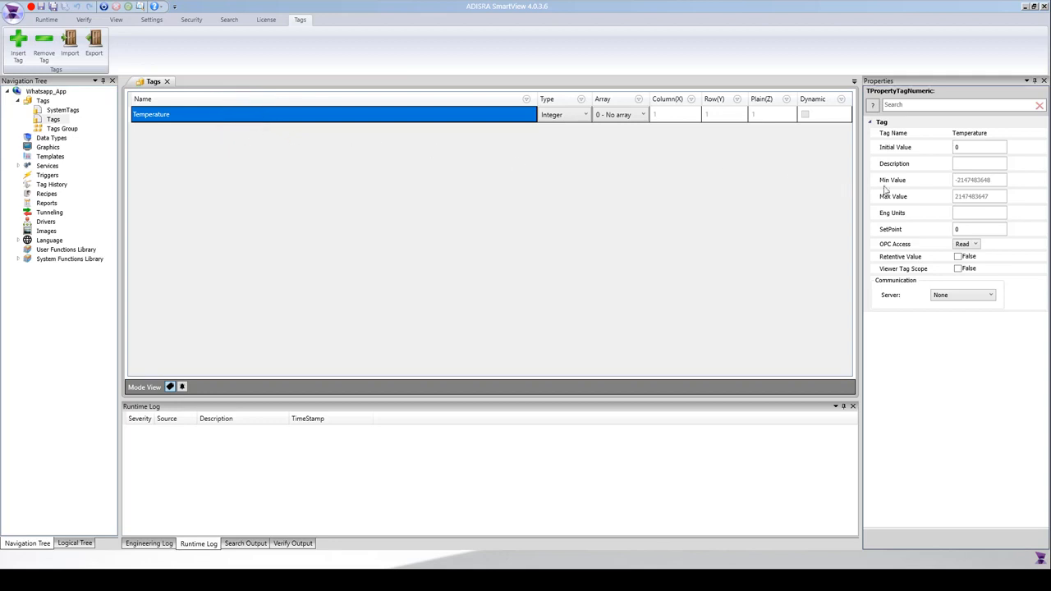
double_click(968, 182)
type("0")
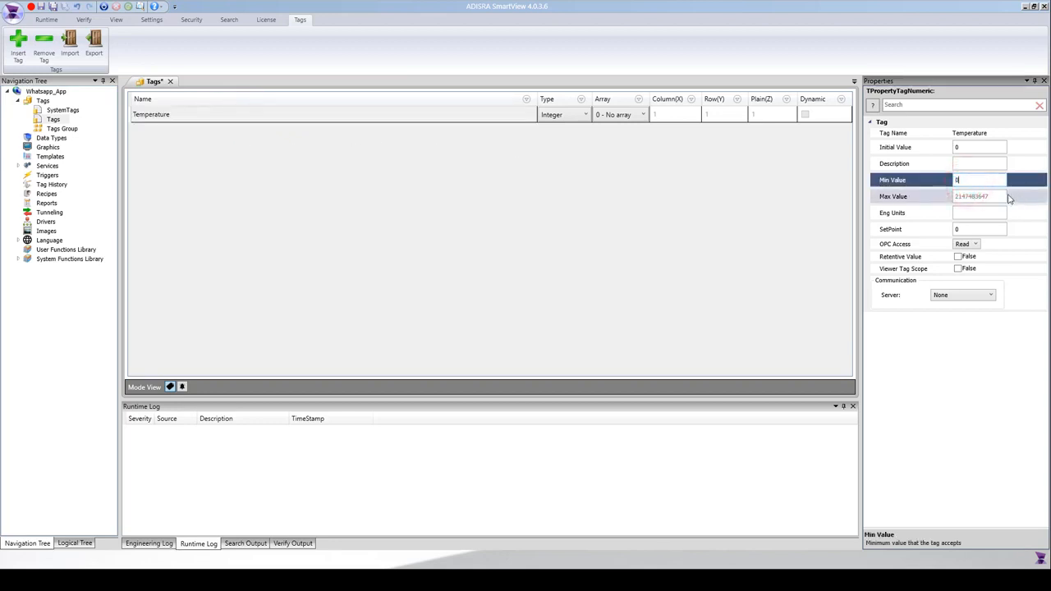
double_click(990, 196)
type("100")
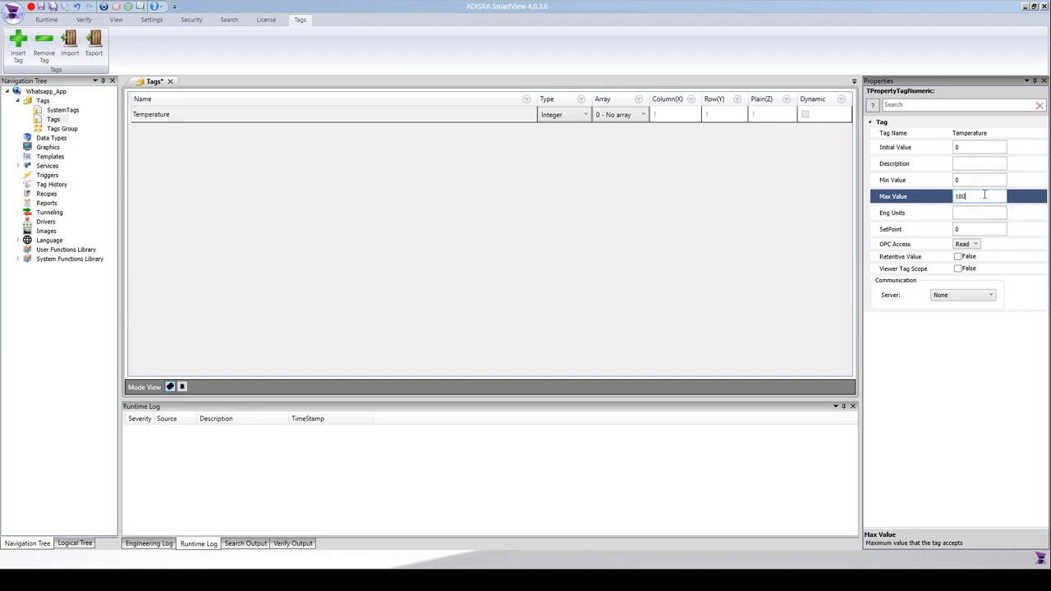
double_click(969, 148)
type("50")
key("ctrl+s")
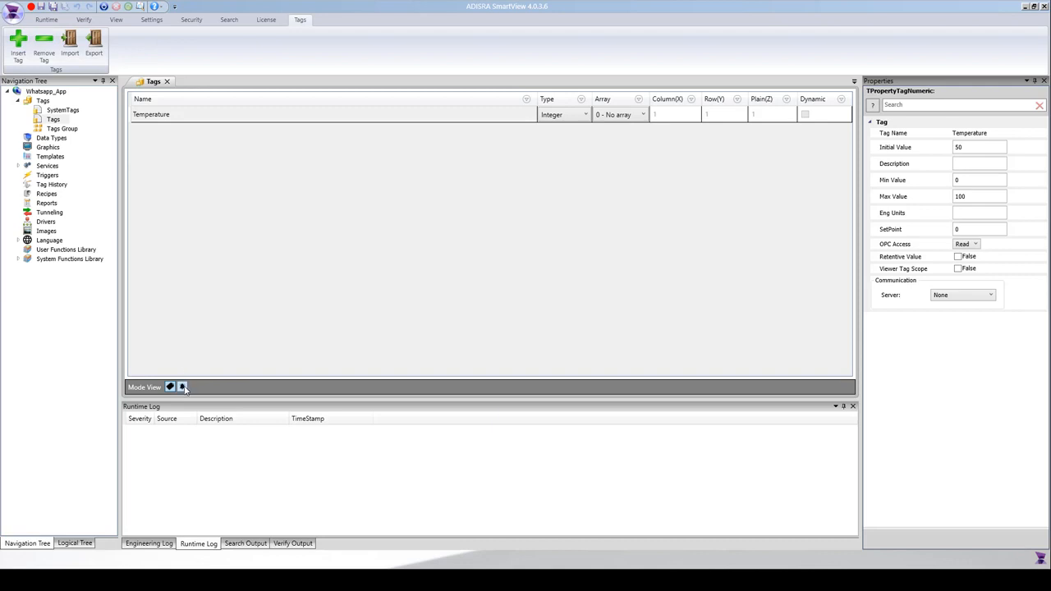
left_click(183, 387)
Enable Temperature's LoLo alarm with limit 10 and message 'LoLo Alarm'.
left_click(249, 139)
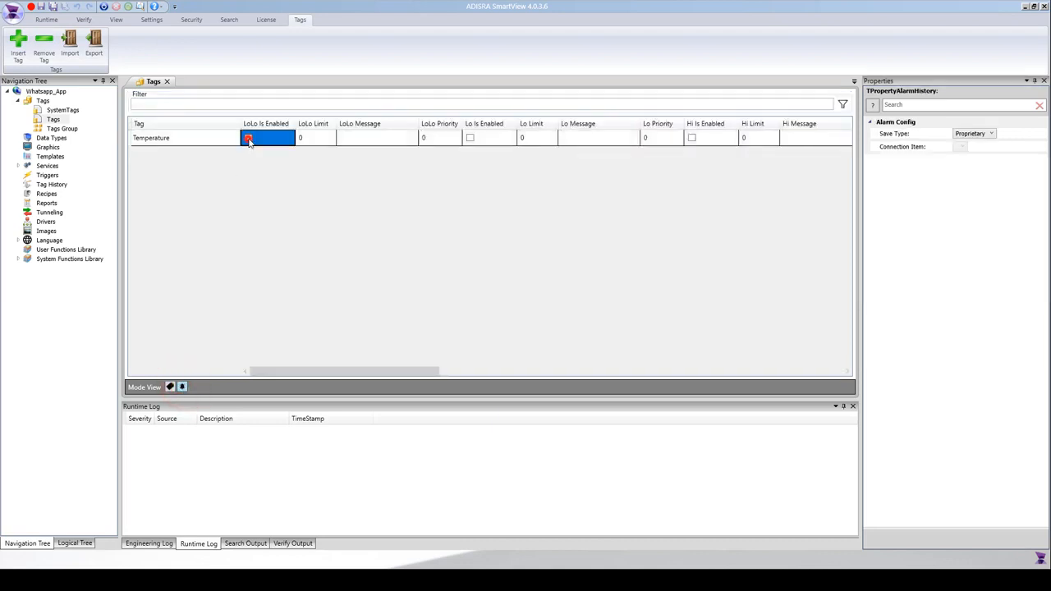
left_click(312, 140)
left_click(311, 140)
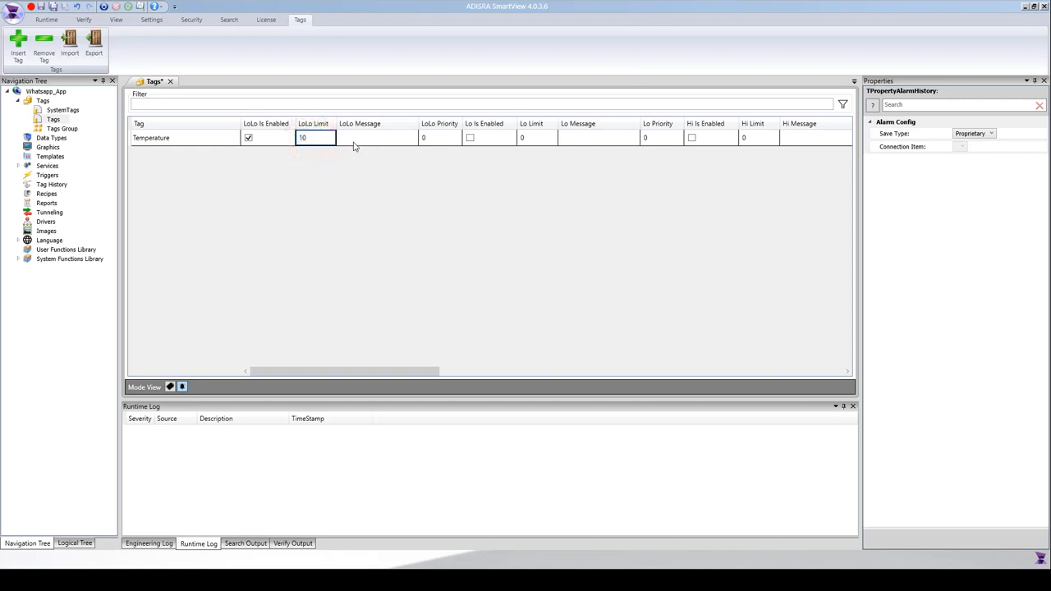
left_click(348, 142)
left_click(376, 140)
Enable the Lo alarm with limit 20 and message 'Lo Alarm', then save the tags.
left_click(471, 139)
left_click(471, 139)
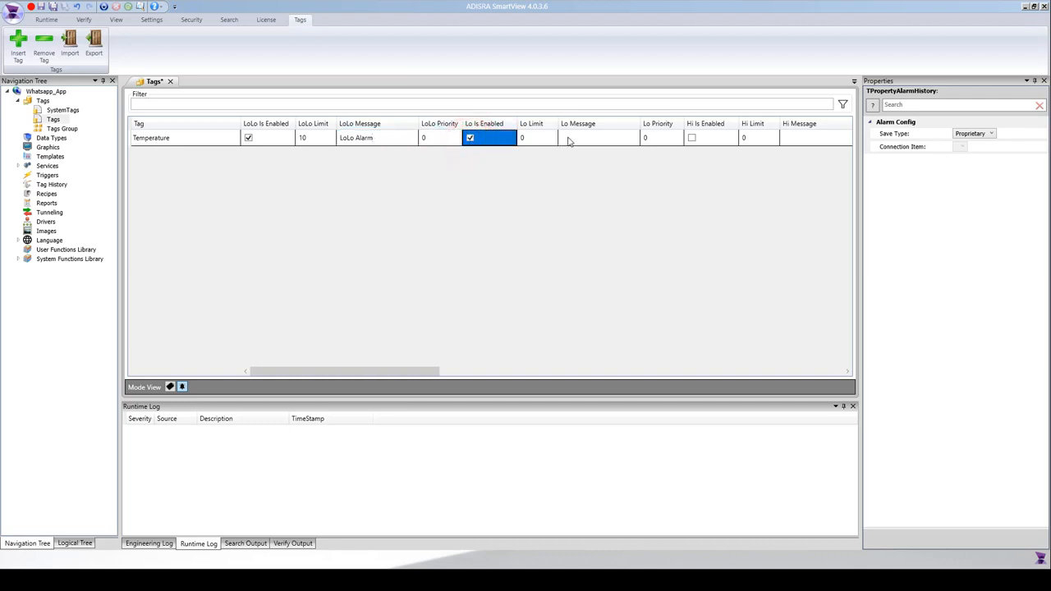
left_click(532, 141)
left_click(531, 142)
type("2")
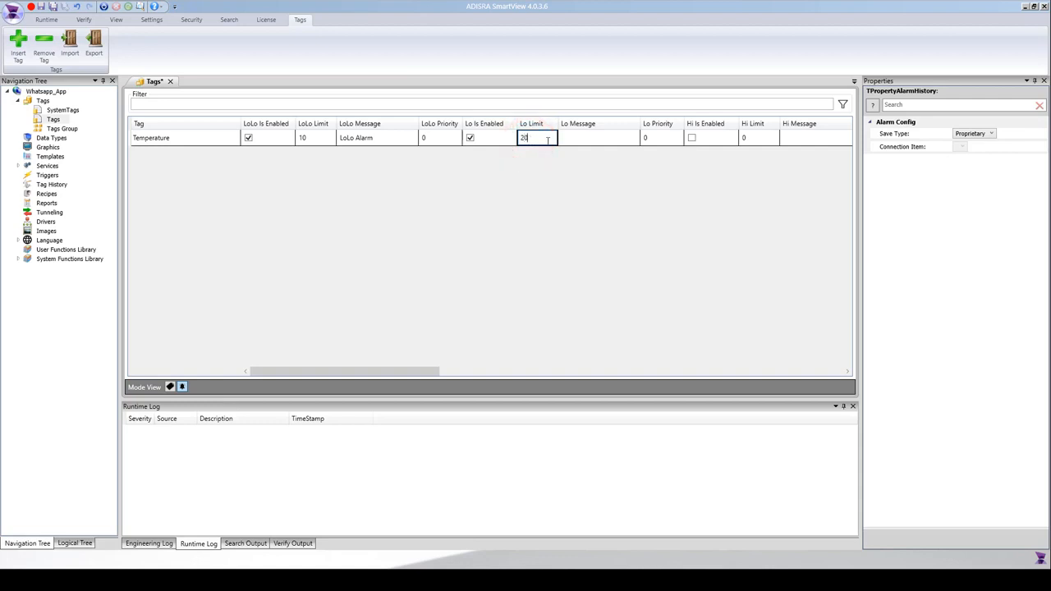
left_click(580, 140)
left_click(584, 140)
type("Lo Alarm")
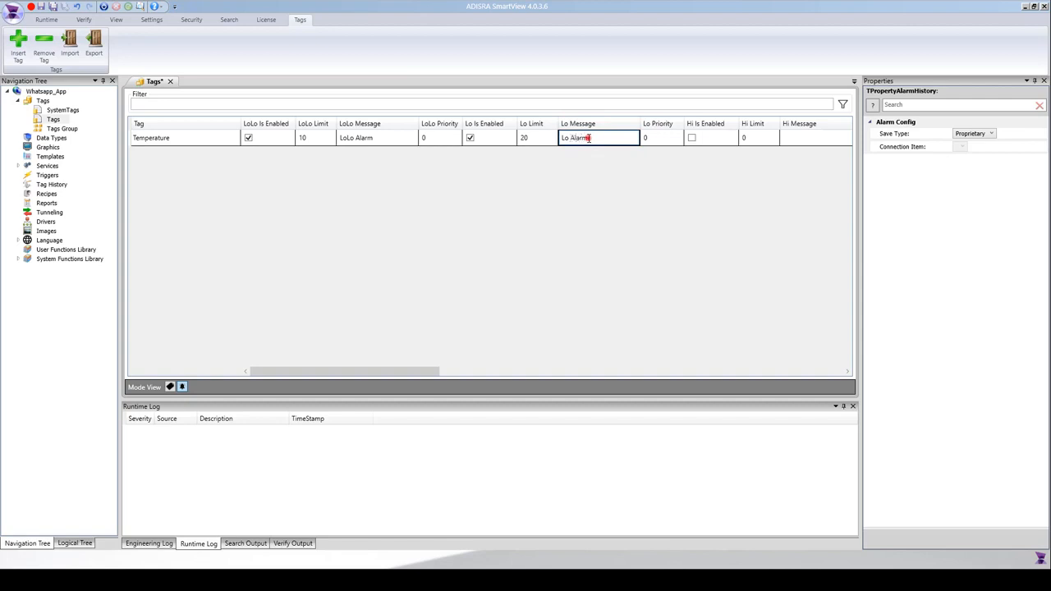
left_click(546, 179)
left_click(49, 9)
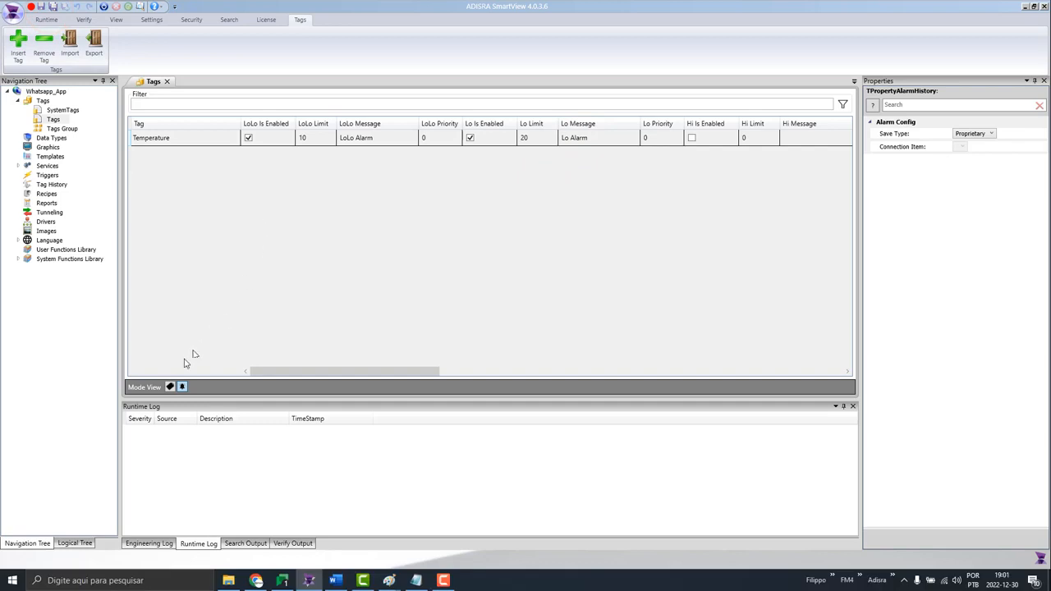
left_click(171, 387)
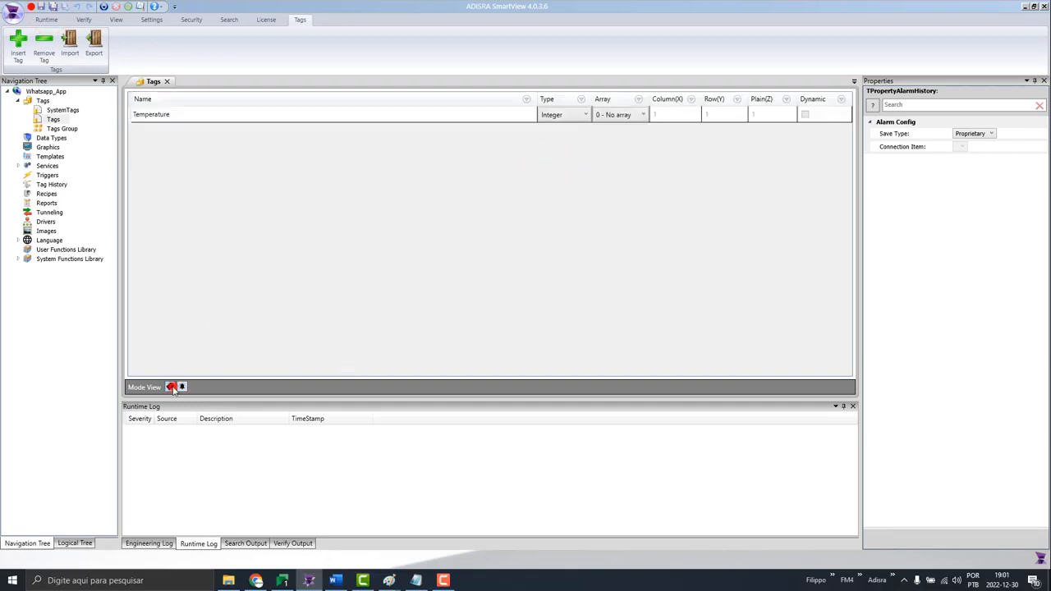
left_click(151, 21)
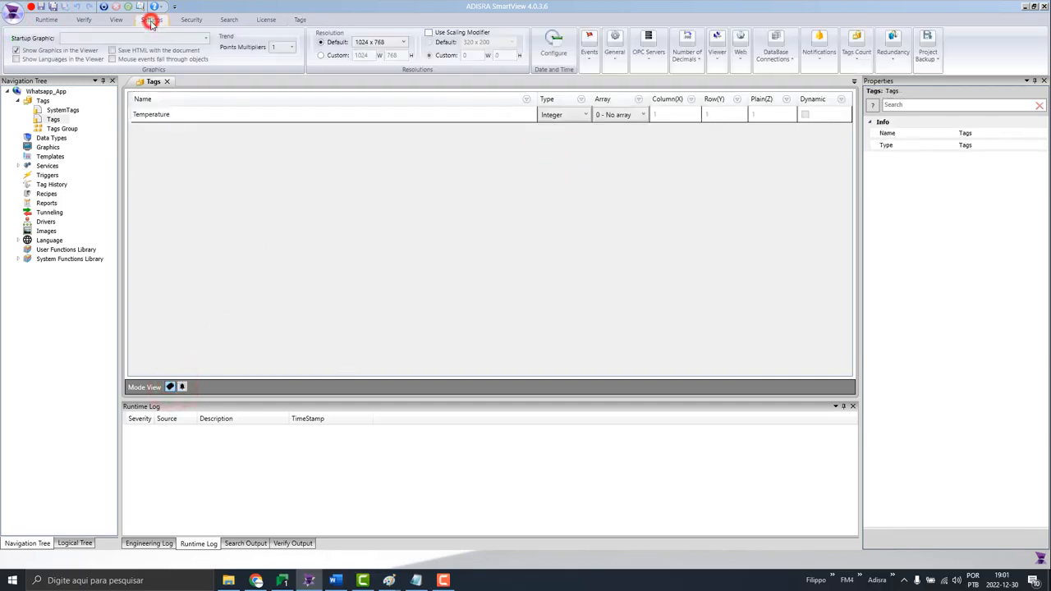
Add a new WhatsApp notification contact in Settings and give it the alias Alarms_Sender.
left_click(820, 51)
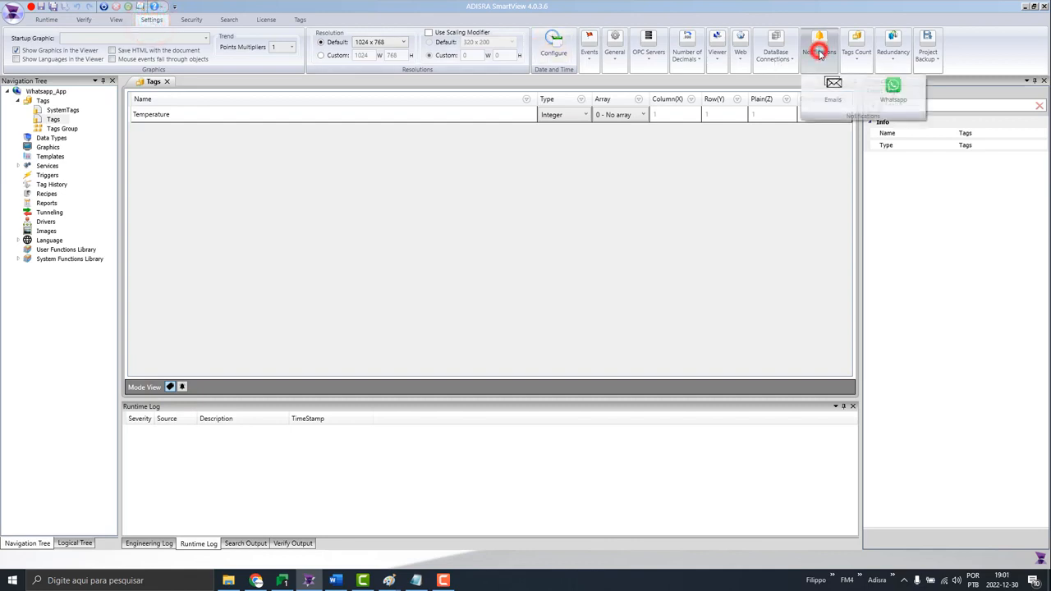
left_click(905, 88)
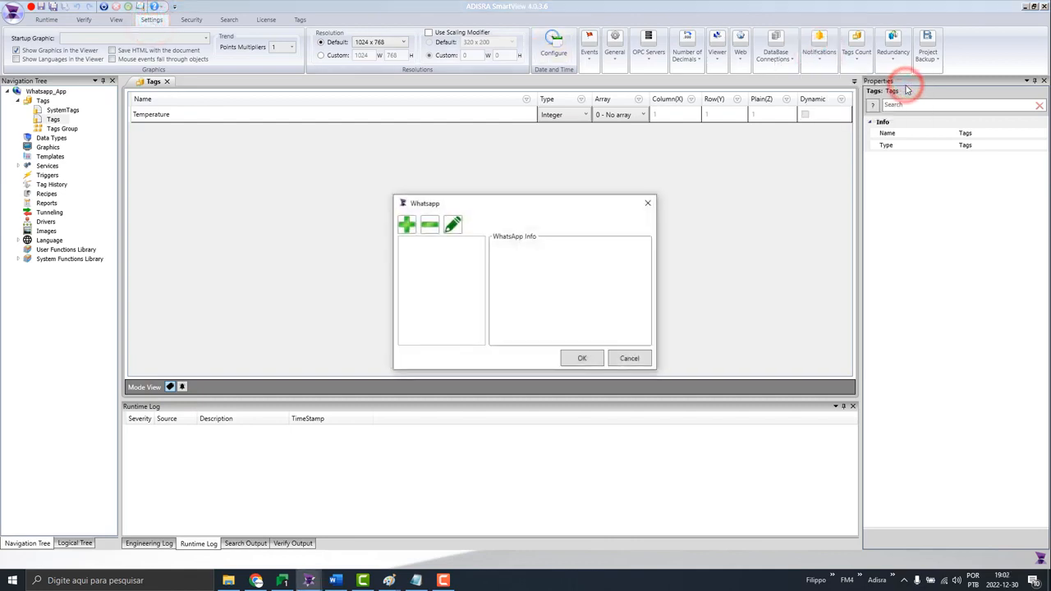
left_click(406, 226)
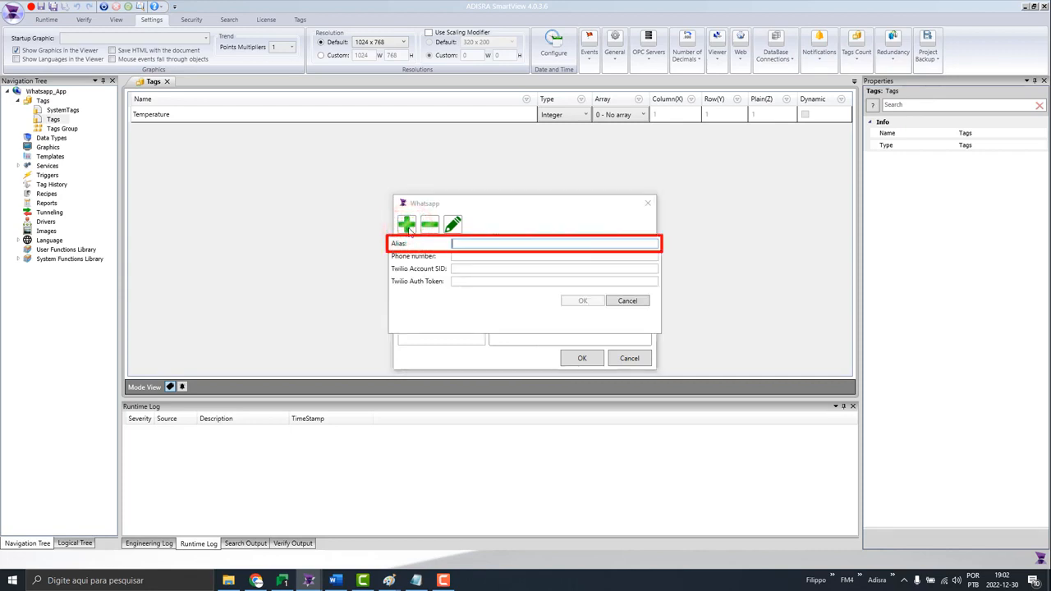
left_click(515, 243)
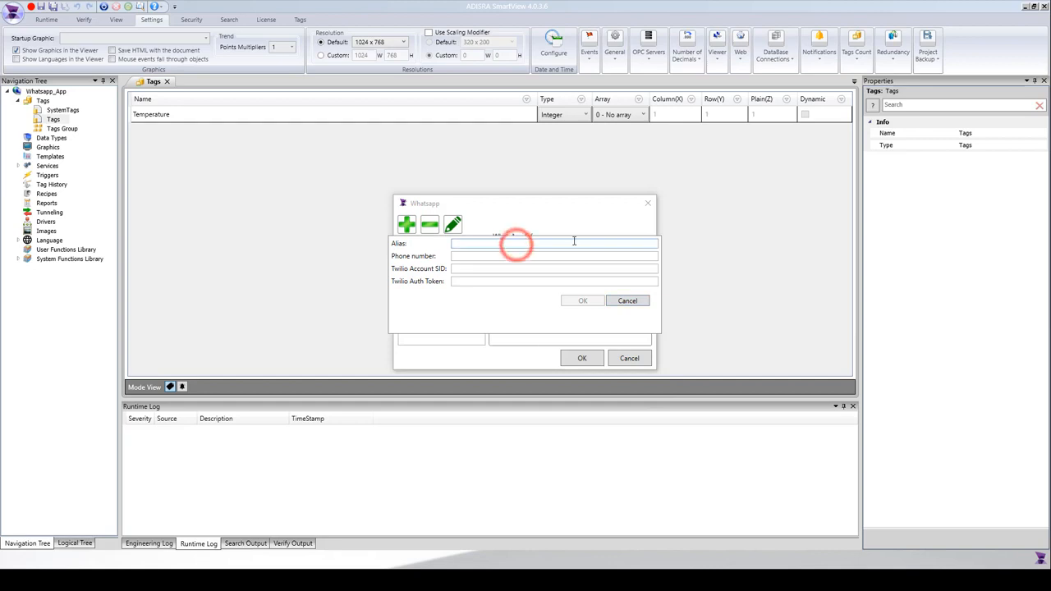
type("Alarms_Sender")
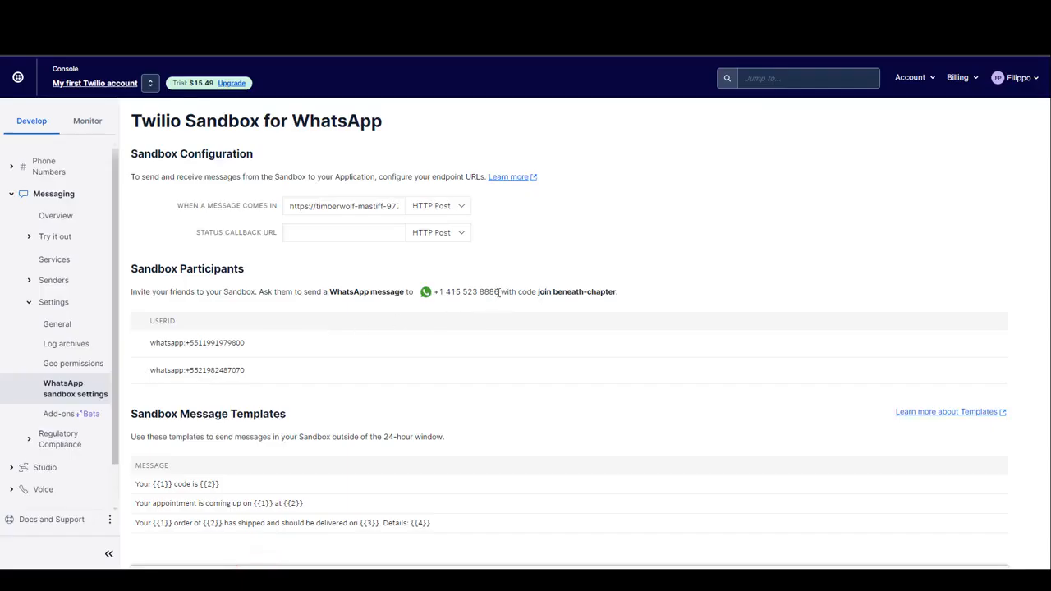
left_click_drag(498, 293, 435, 294)
key("ctrl+c")
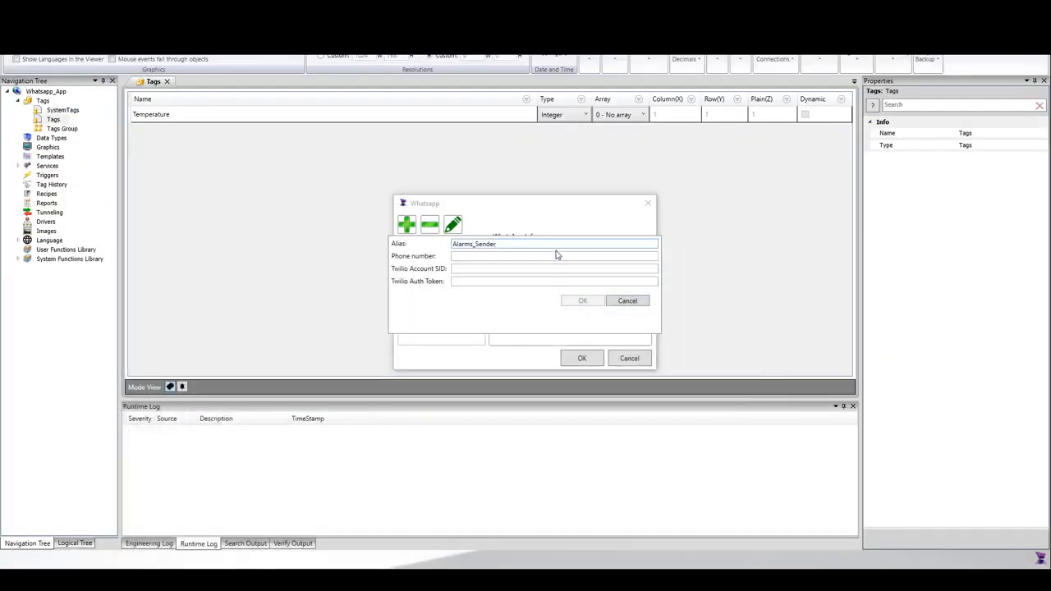
Paste the sandbox WhatsApp number into the contact's Phone number field, removing its two spaces.
left_click(556, 255)
key("ctrl+v")
left_click(501, 255)
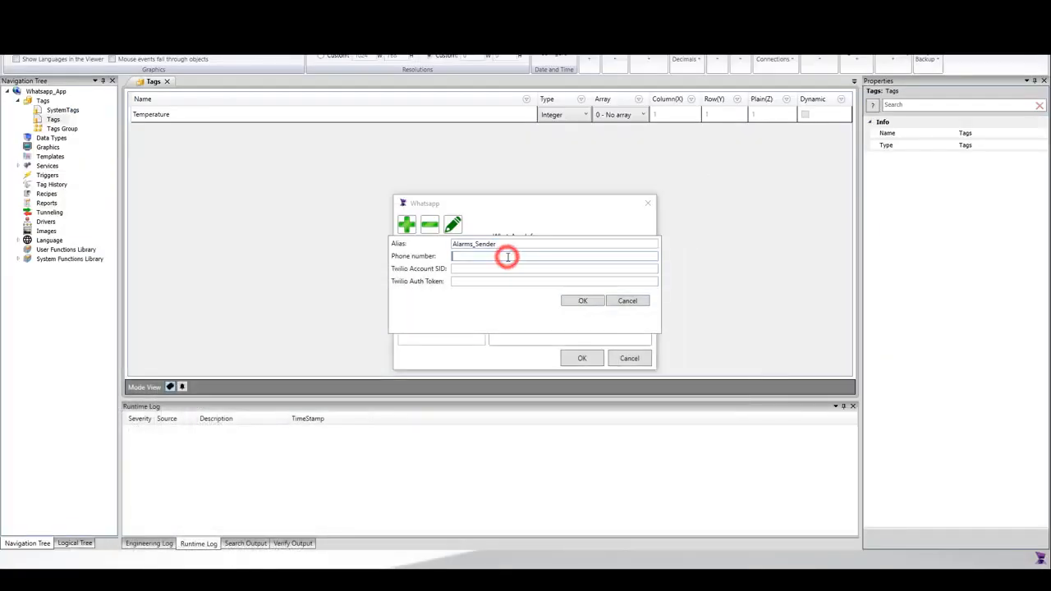
left_click(460, 256)
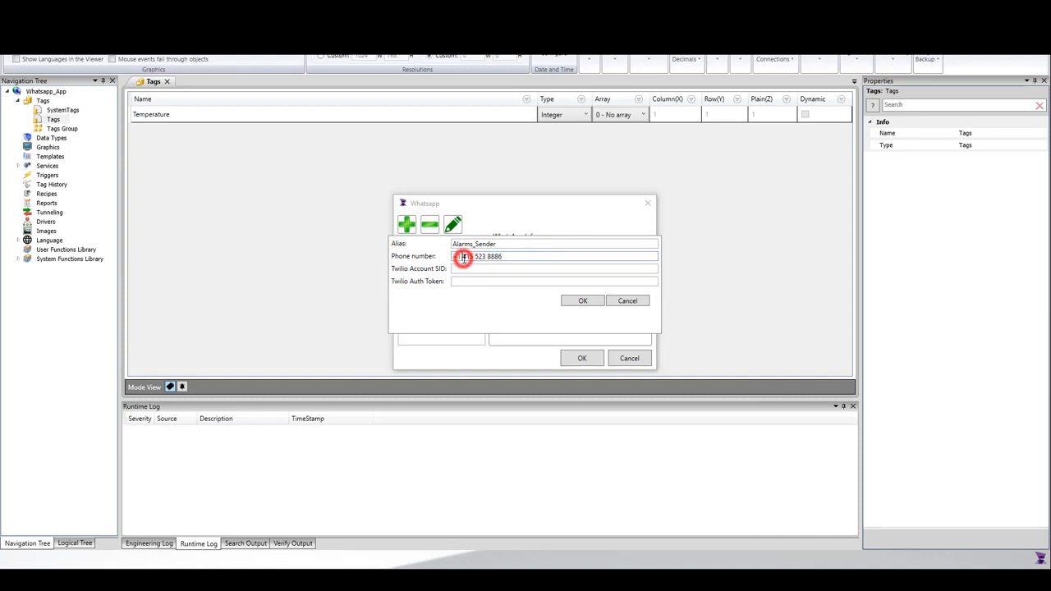
left_click(474, 256)
key("BackSpace")
left_click(485, 257)
key("BackSpace")
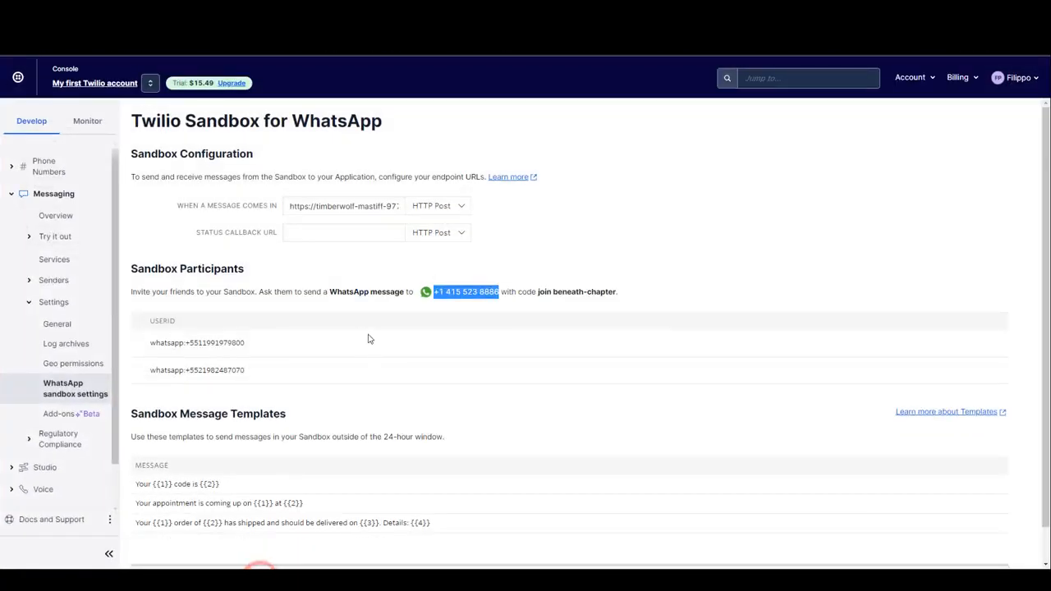
left_click(335, 323)
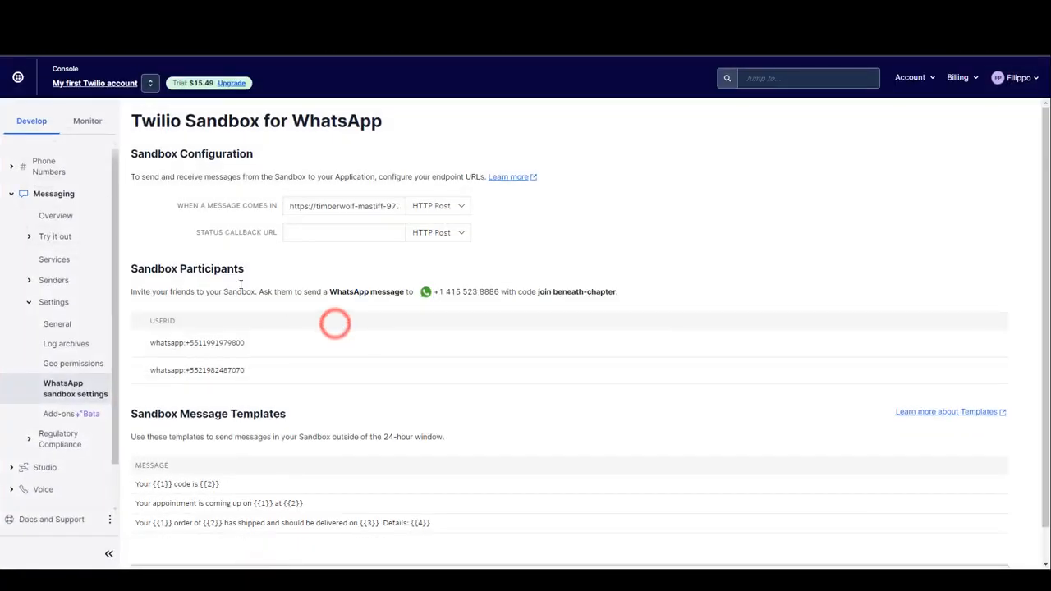
Copy the Account SID from Twilio's home page into the Account SID field, then copy the Auth Token.
left_click(108, 84)
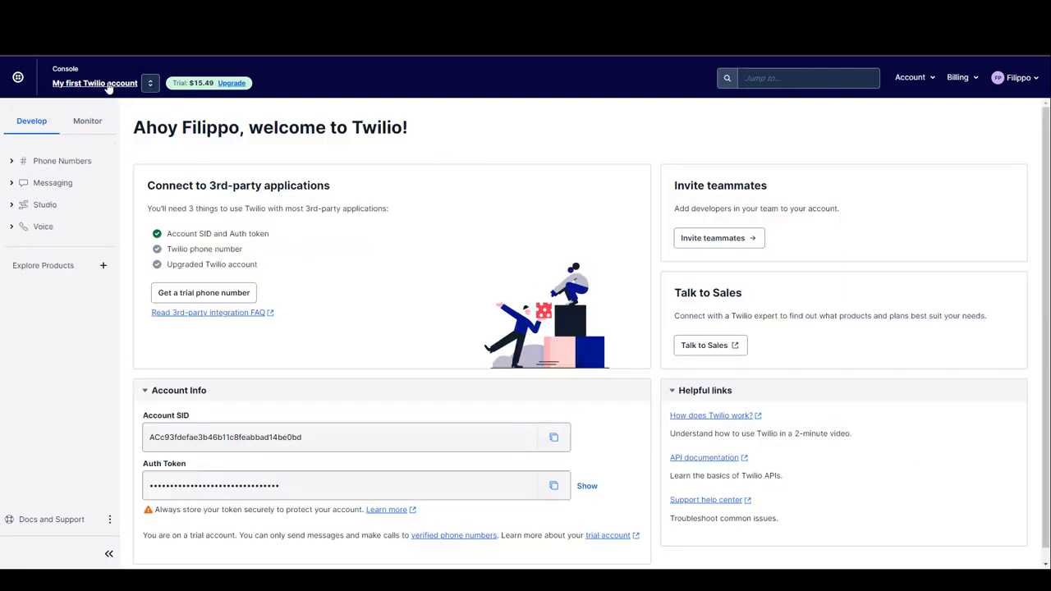
left_click(553, 439)
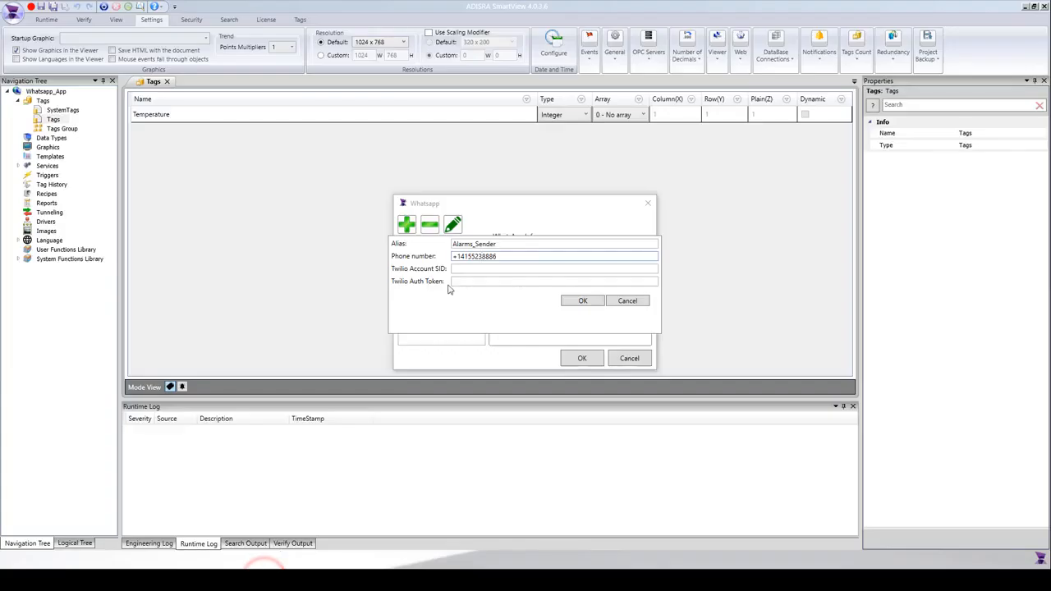
left_click(458, 271)
key("ctrl+v")
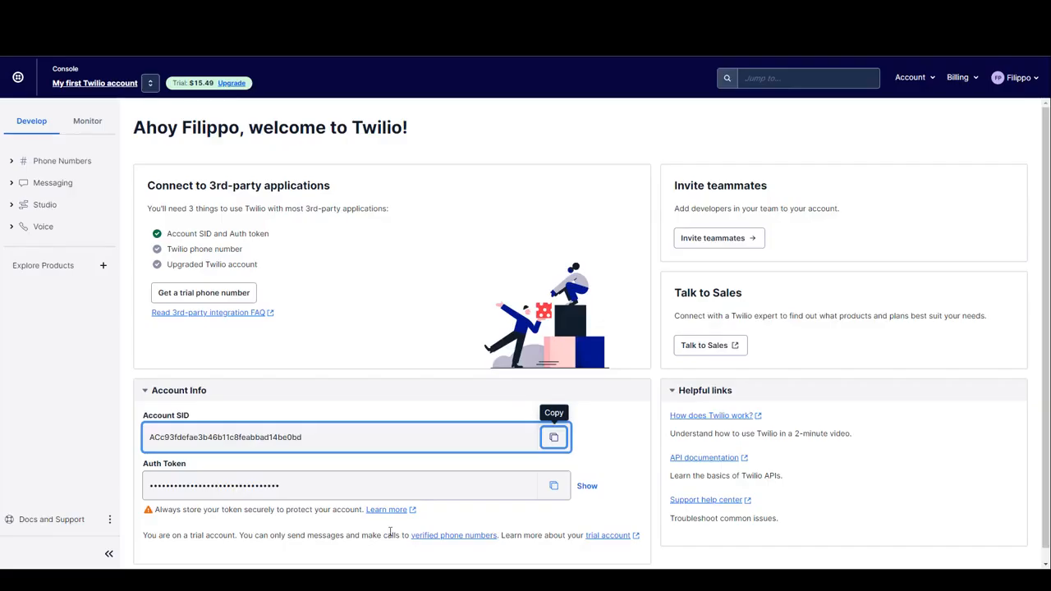
left_click(553, 486)
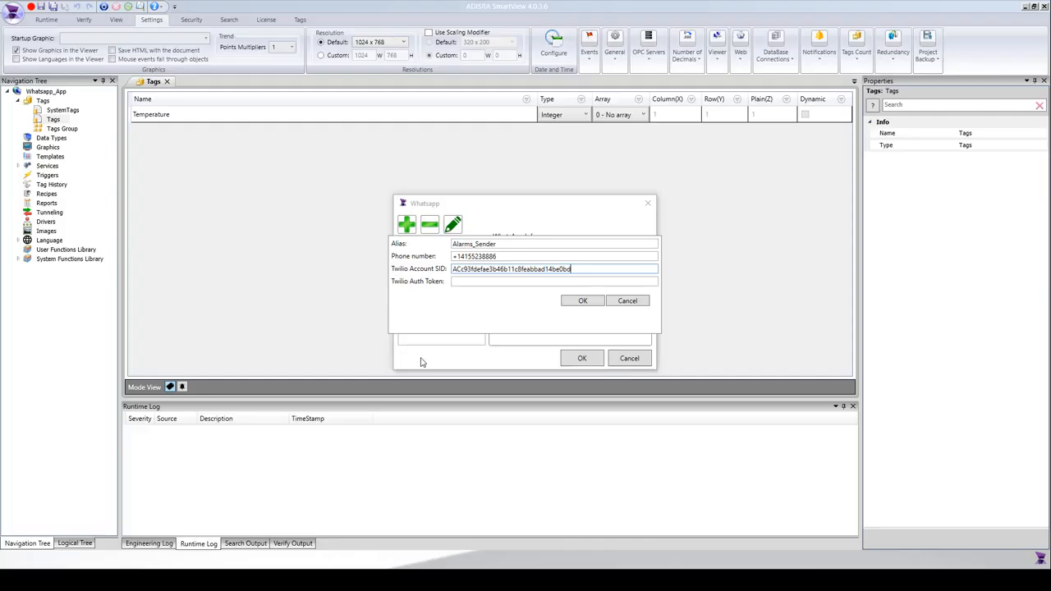
left_click(475, 282)
Paste the Auth Token, confirm Alarms_Sender, and start a second contact aliased Alarms_Receiver1.
key("ctrl+v")
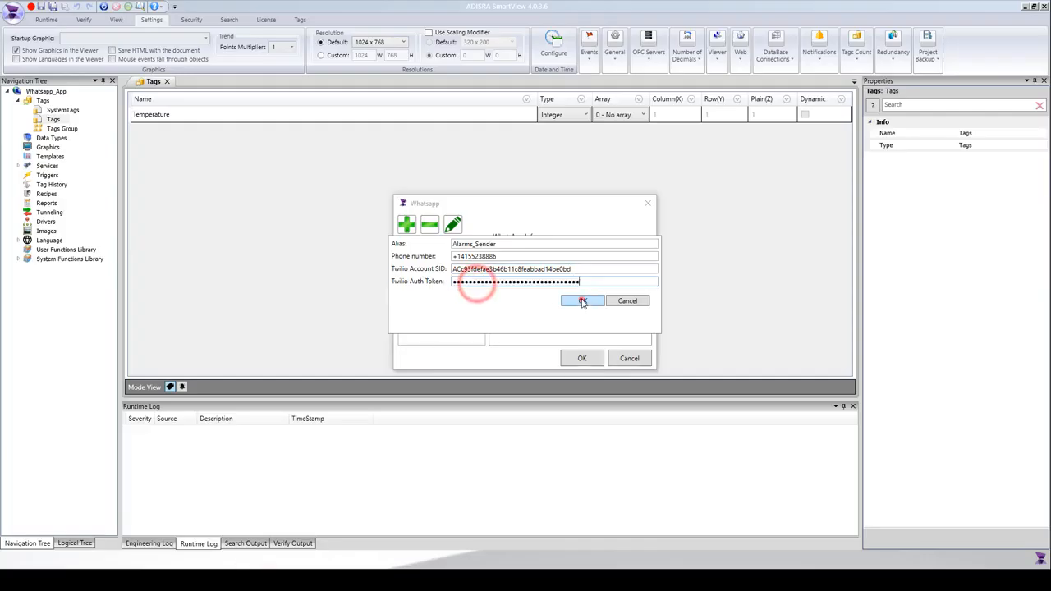
left_click(582, 300)
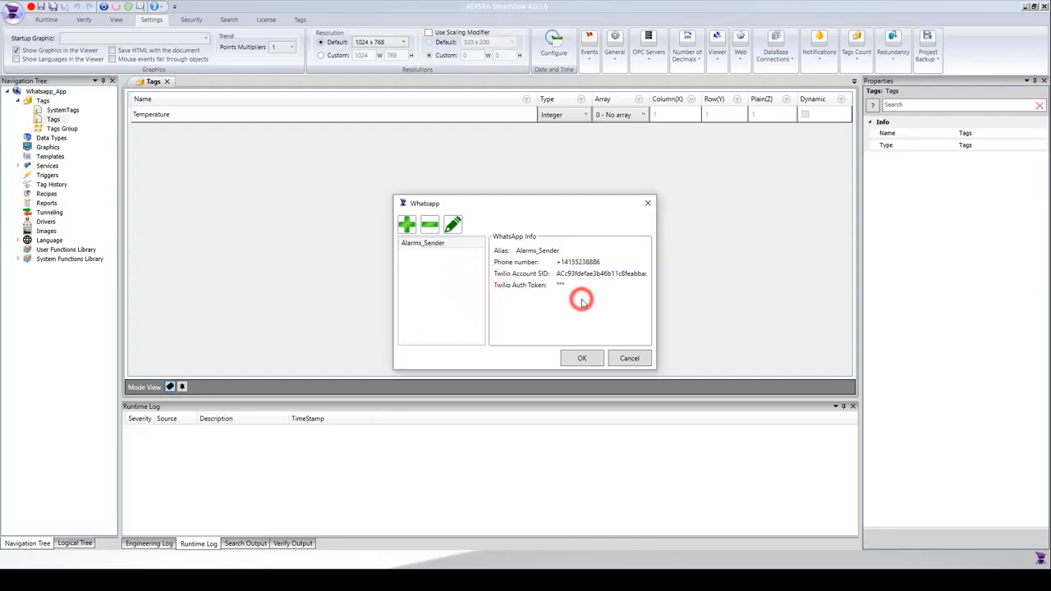
left_click(405, 225)
type("A")
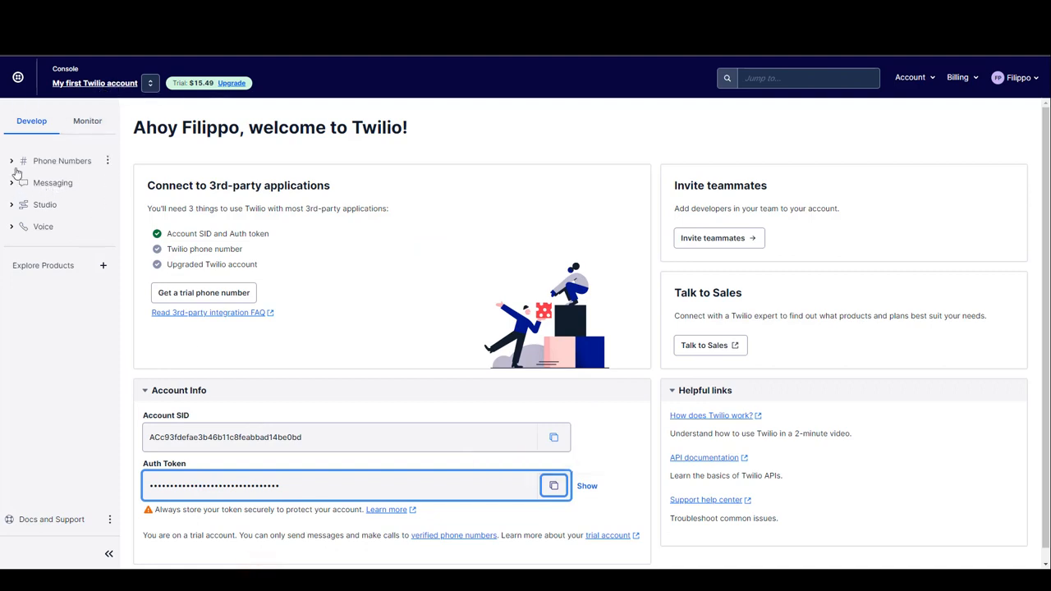
Open Twilio's WhatsApp sandbox settings and select the second participant's phone number.
left_click(37, 182)
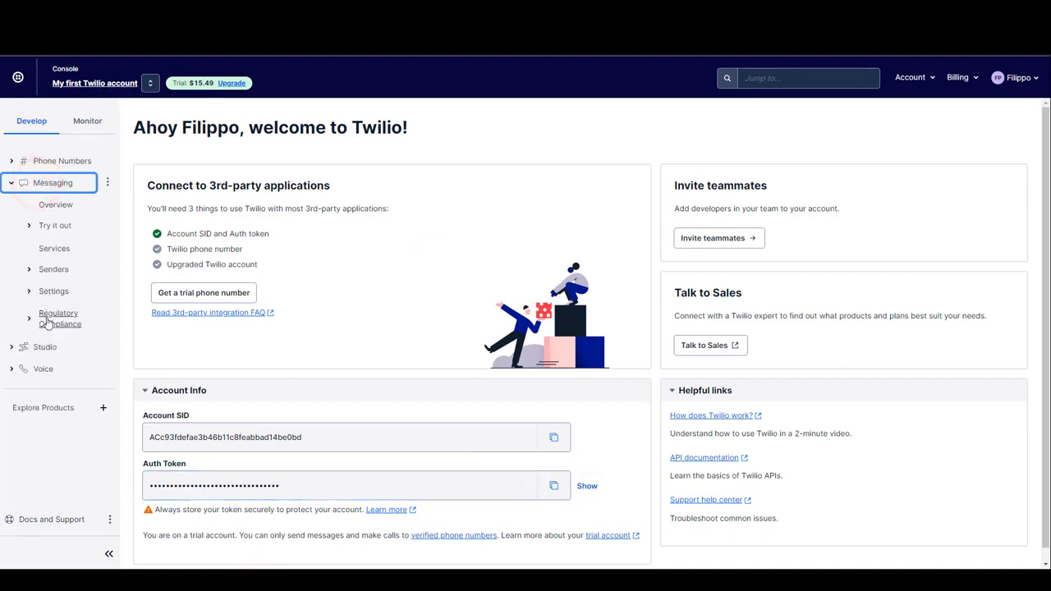
left_click(46, 291)
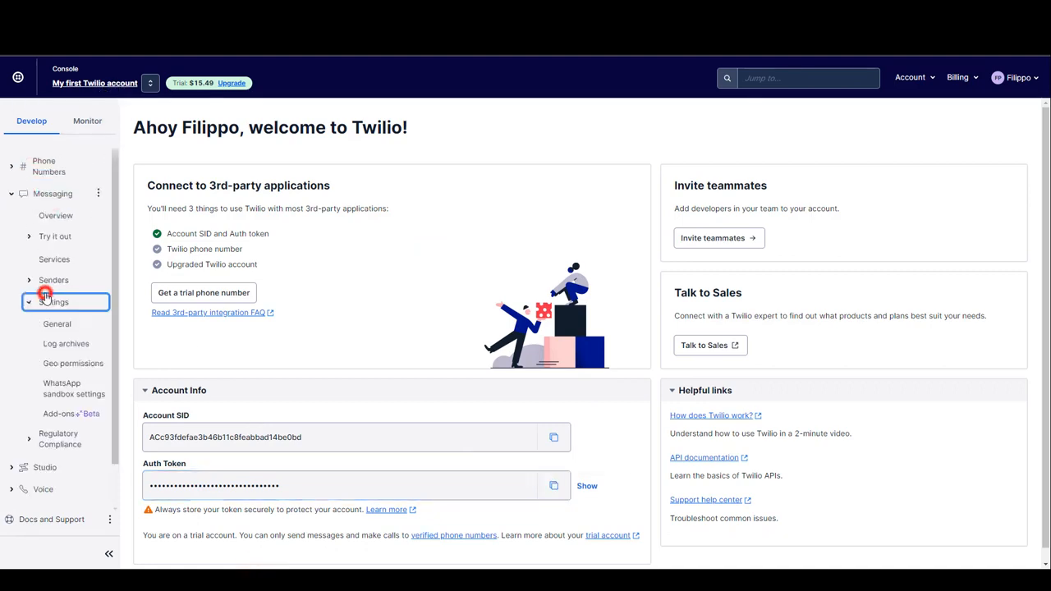
left_click(69, 389)
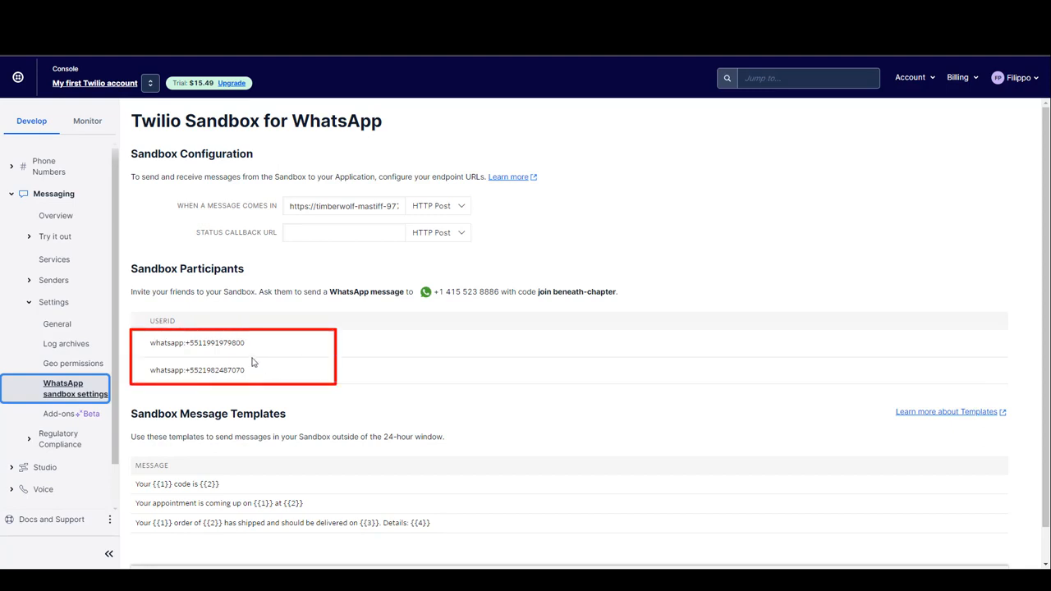
left_click_drag(246, 370, 187, 370)
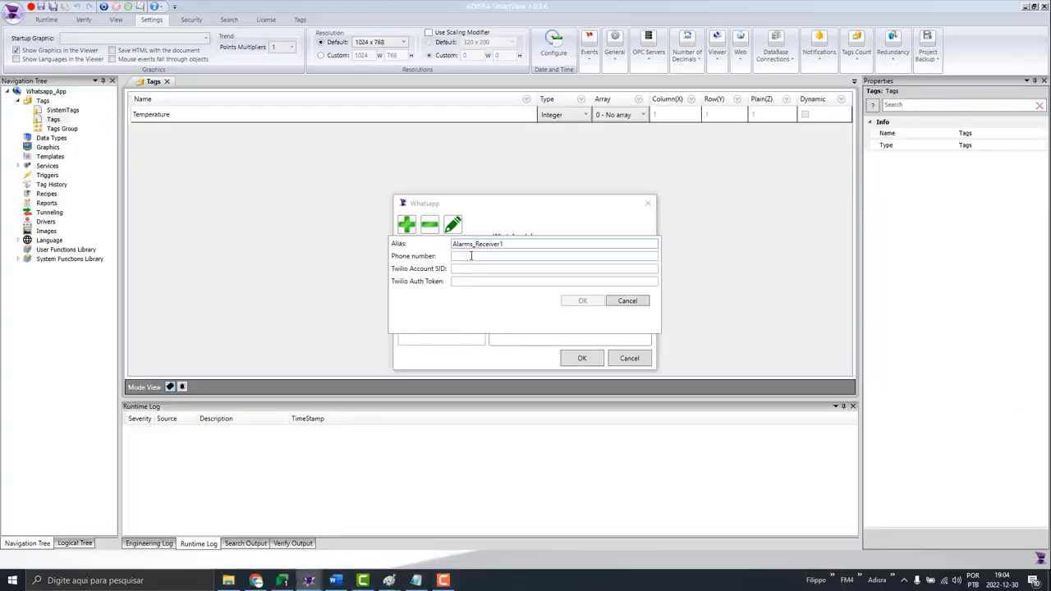
Paste the second participant's number into the contact's phone field and save the contact.
left_click(471, 257)
key("ctrl+v")
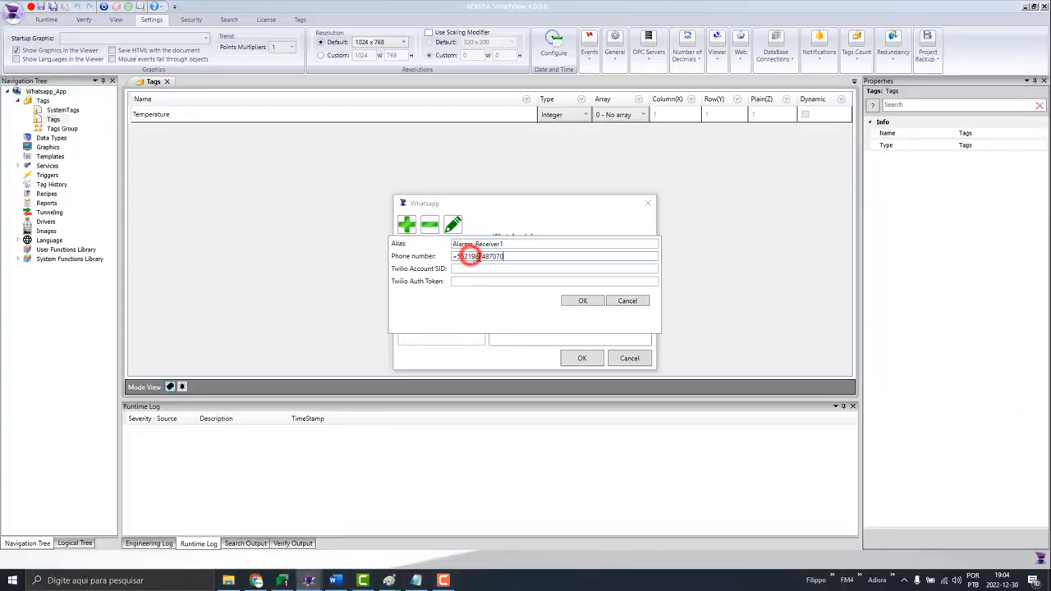
left_click(582, 300)
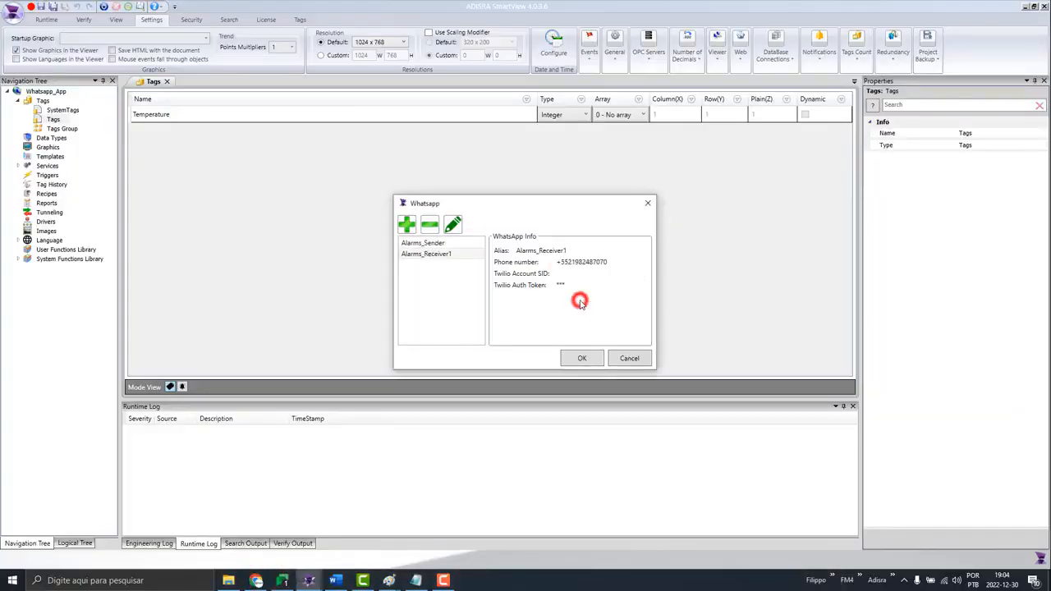
Add contact Alarms_Receiver2 with the first sandbox participant's number, then close the contacts list.
left_click(406, 224)
type("Alarms_Receiver2")
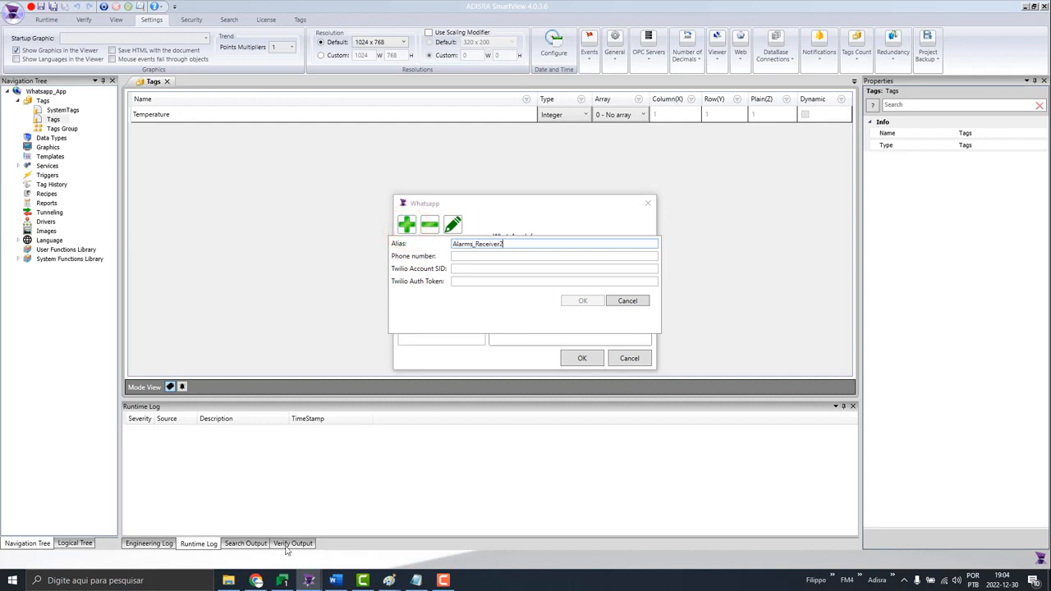
left_click(256, 581)
left_click_drag(246, 343, 185, 345)
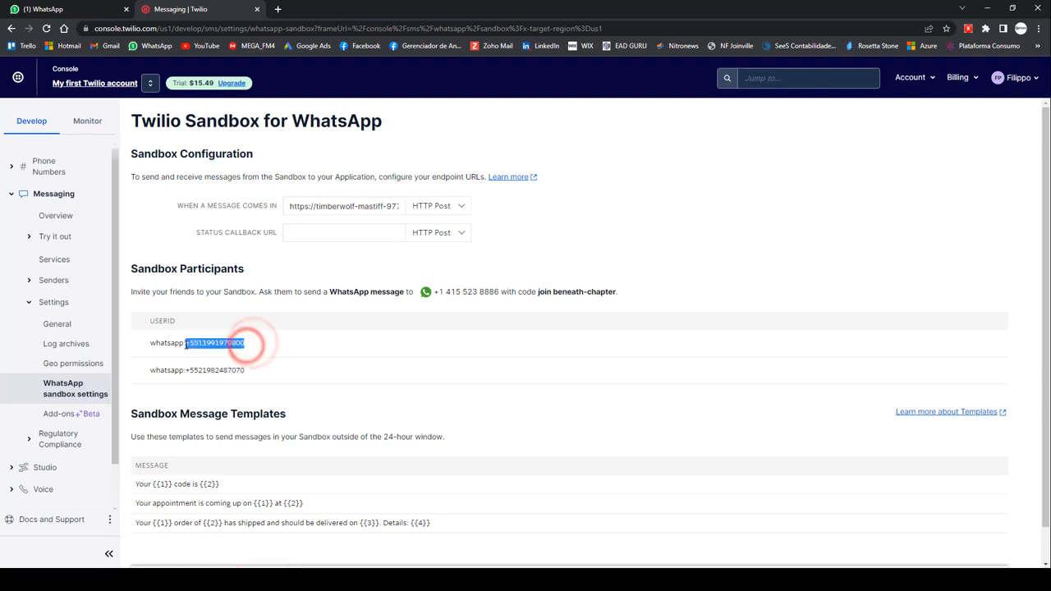
left_click(987, 10)
left_click(496, 255)
key("ctrl+v")
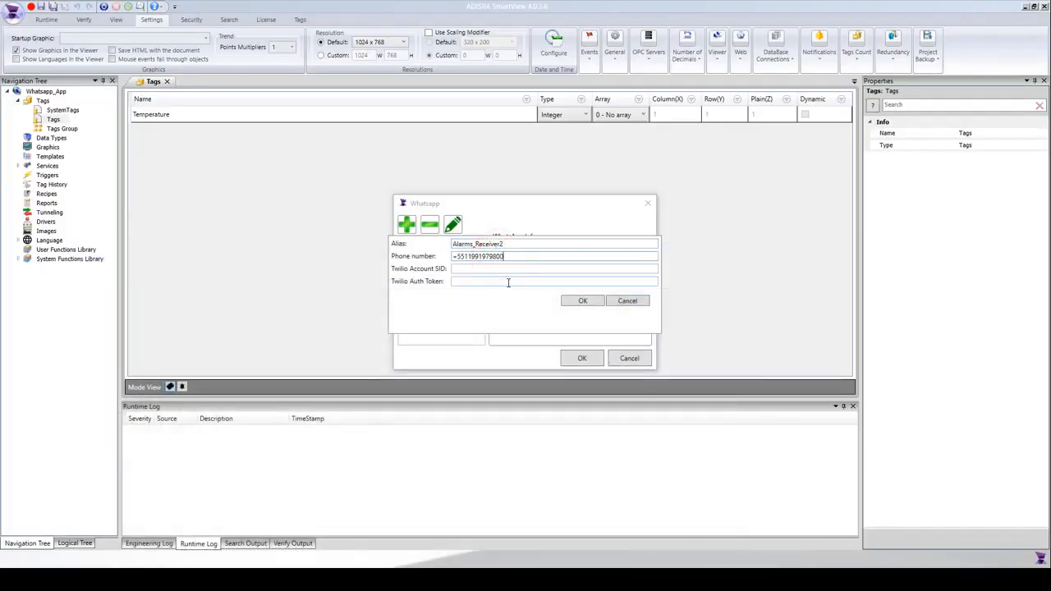
left_click(583, 300)
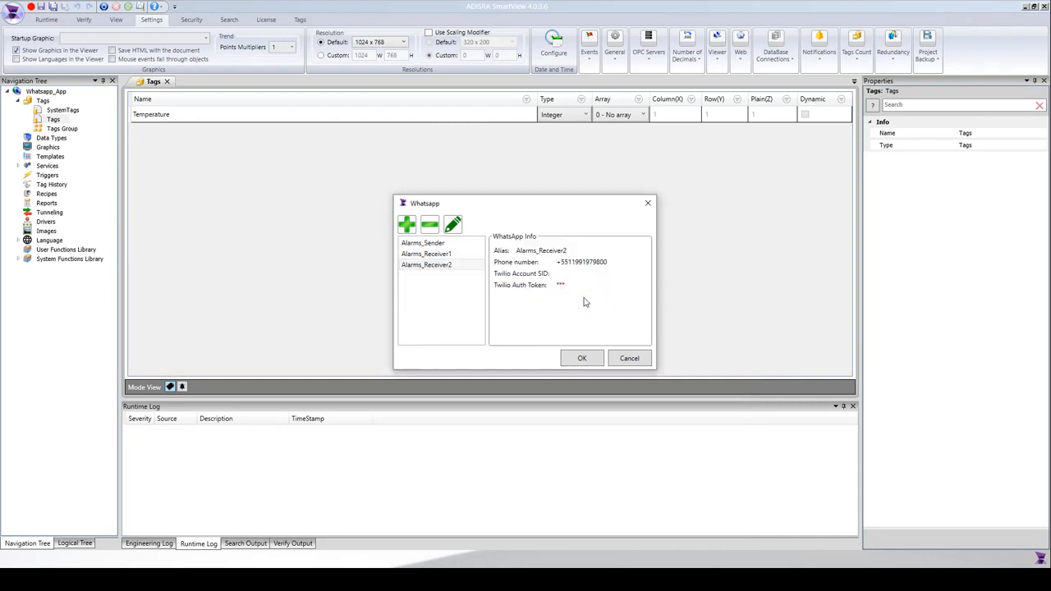
left_click(590, 358)
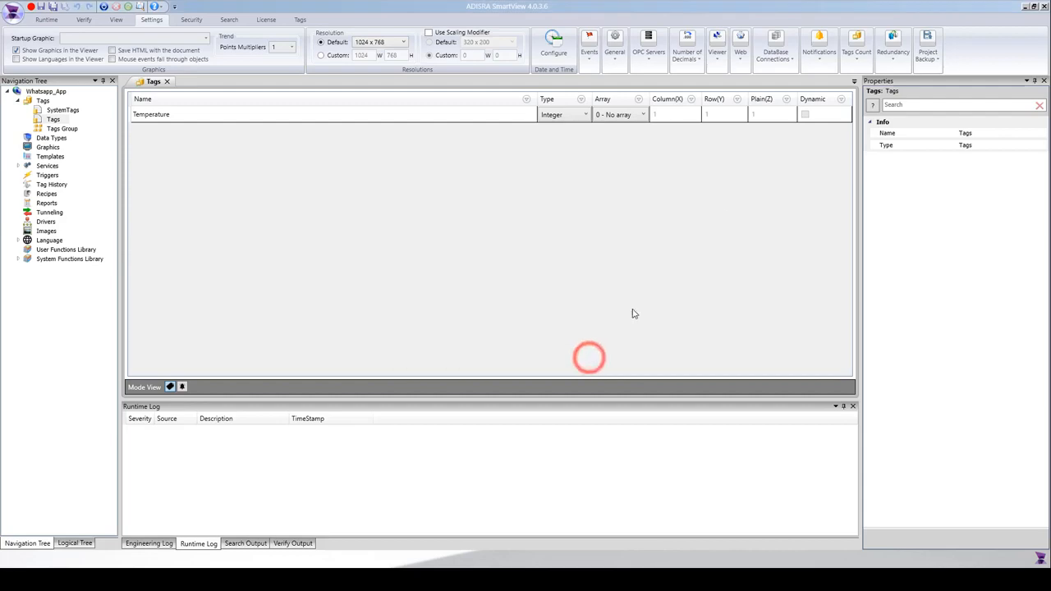
left_click(819, 52)
left_click(894, 90)
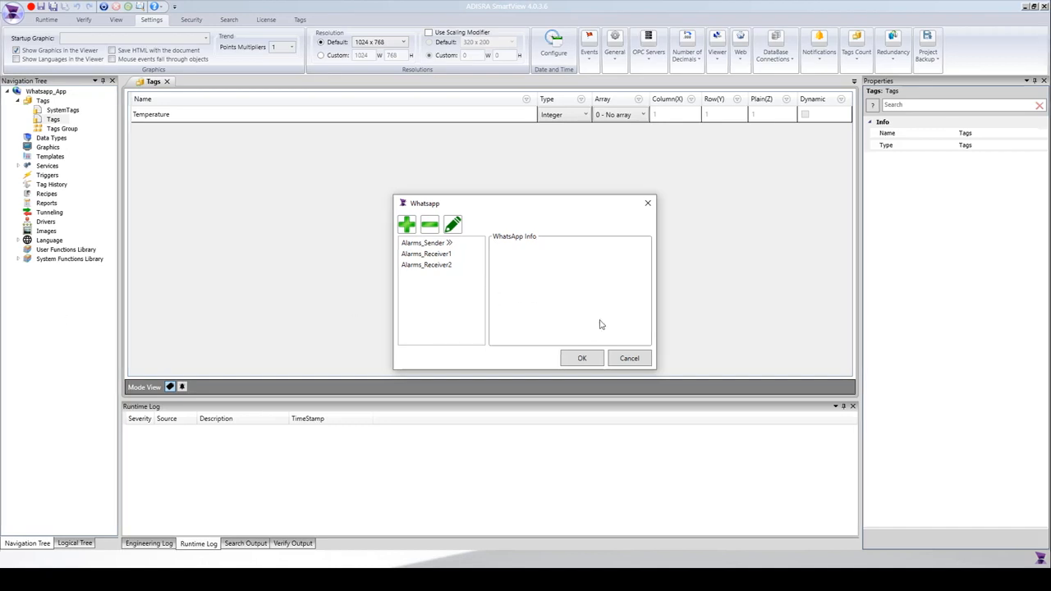
left_click(588, 360)
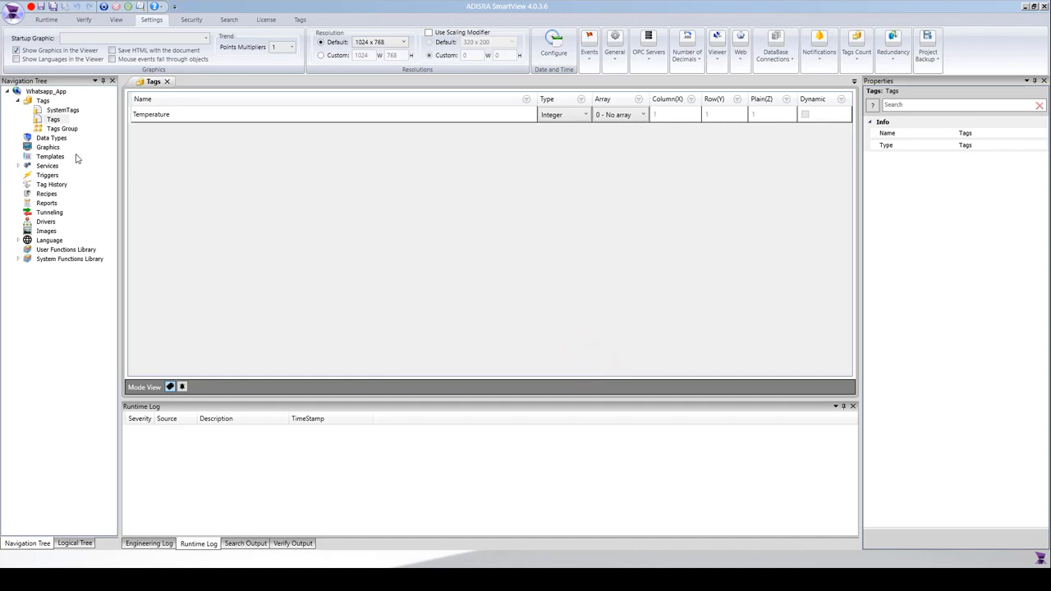
Create a new Tags Group document and save it as Tags_Group1.tgr.
right_click(53, 128)
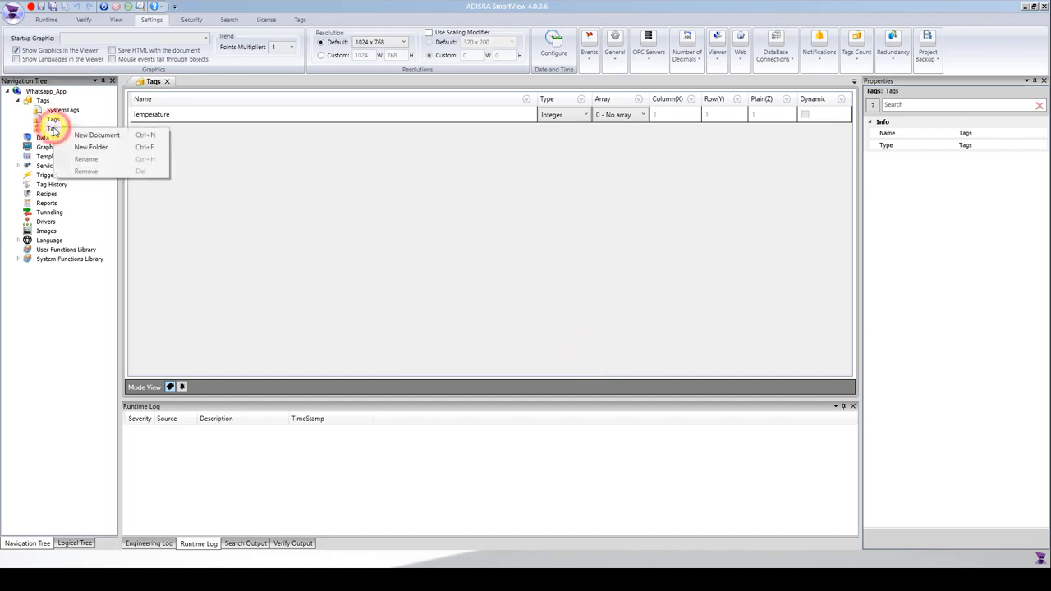
left_click(121, 135)
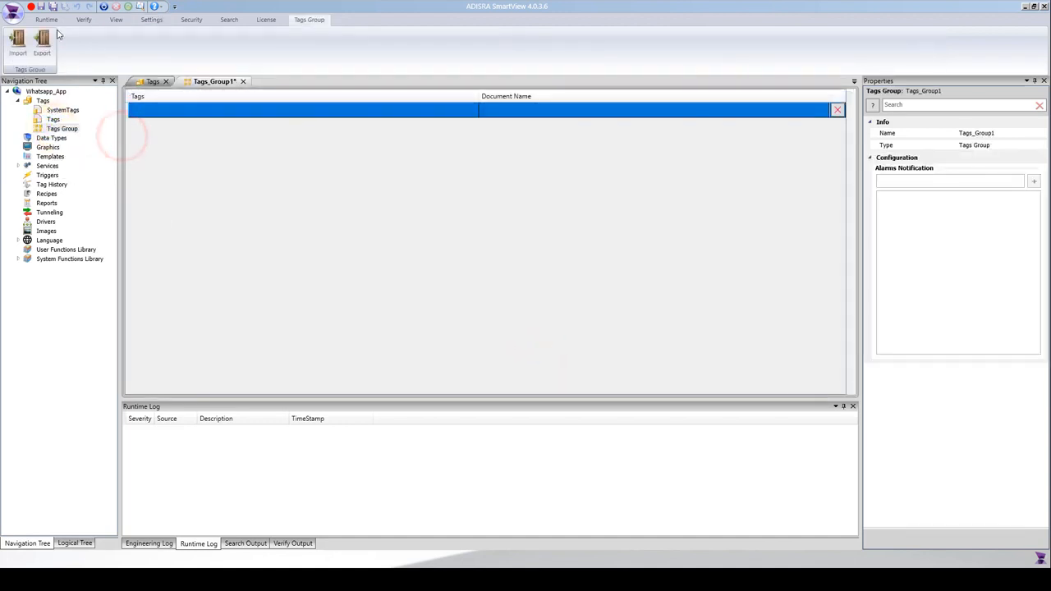
left_click(52, 7)
left_click(416, 274)
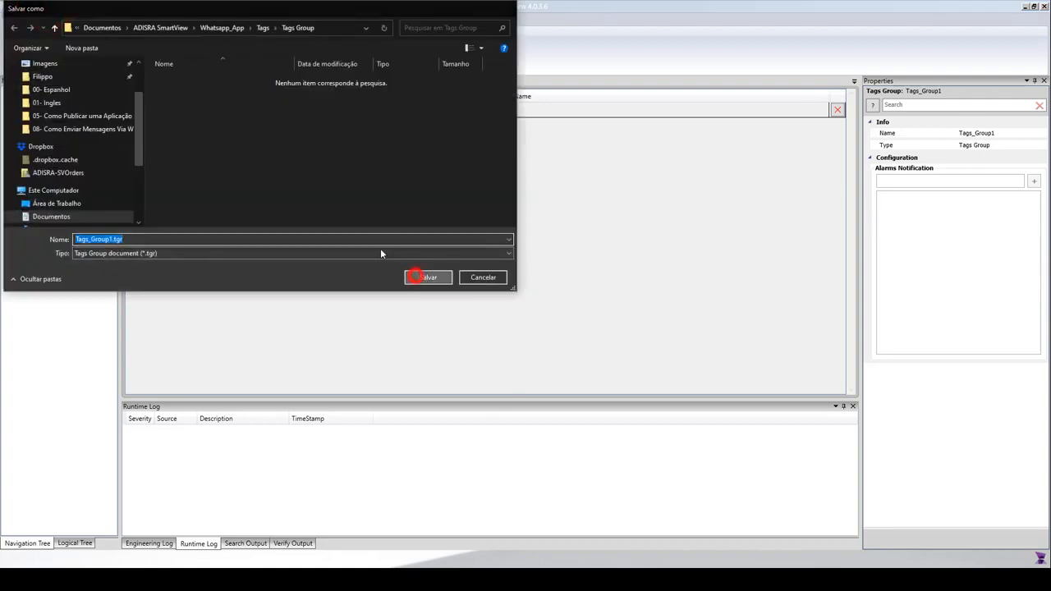
left_click(173, 110)
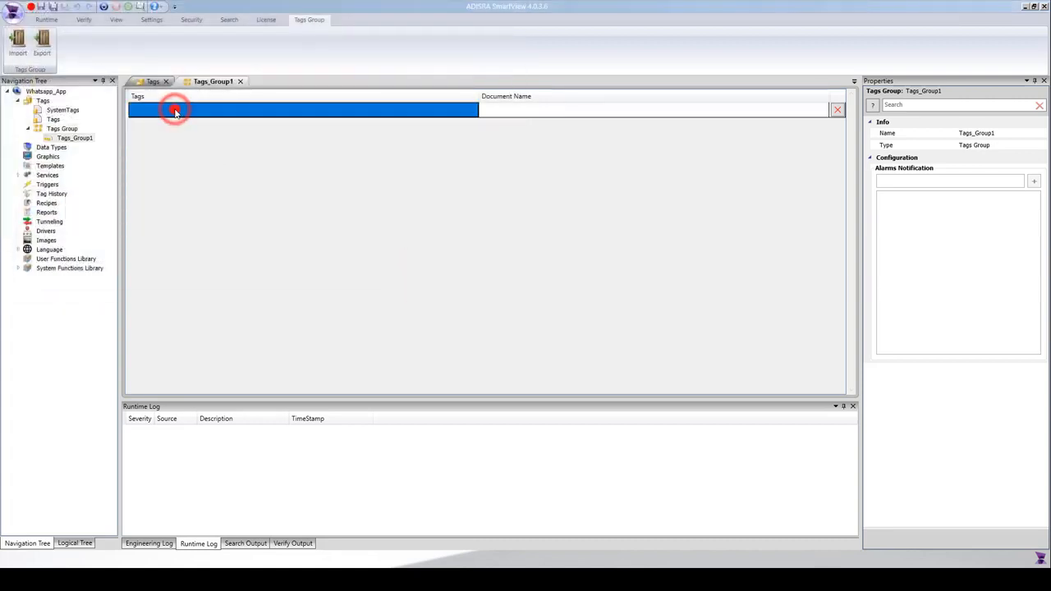
left_click(175, 110)
type("@temperature")
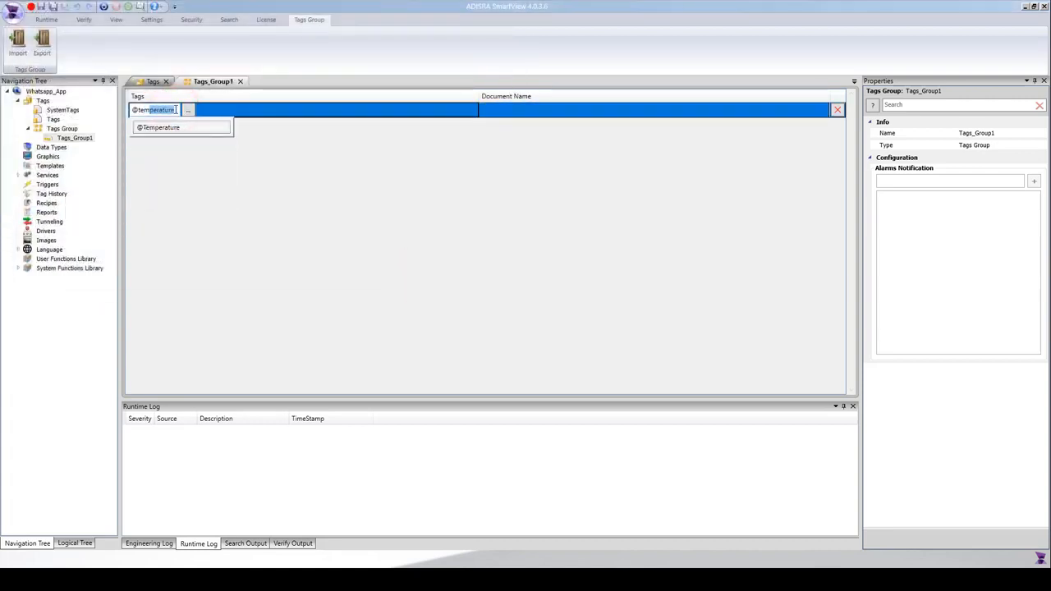
key("Return")
left_click(213, 126)
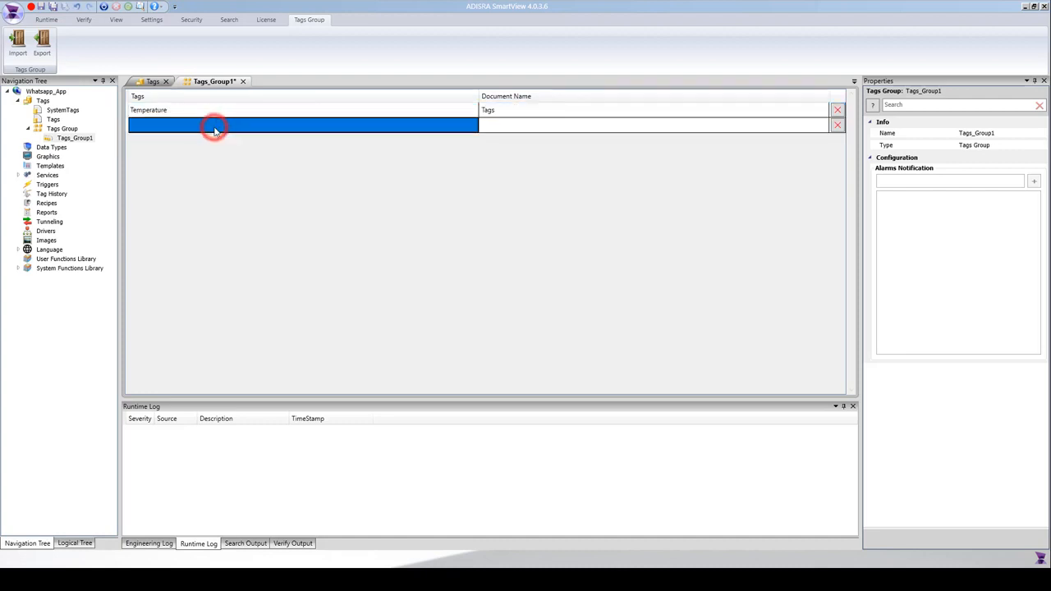
left_click(232, 110)
left_click(879, 179)
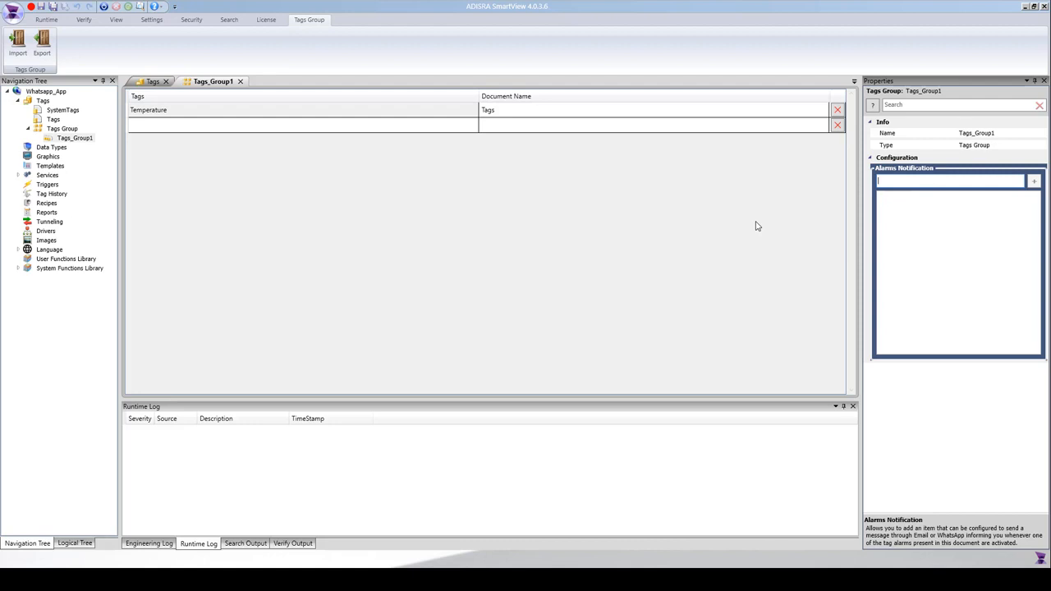
Add WhatsApp notification Notification1 from Alarms_Sender to Alarms_Receiver1, triggered on LoLo alarms.
type("Notification1")
left_click(1033, 181)
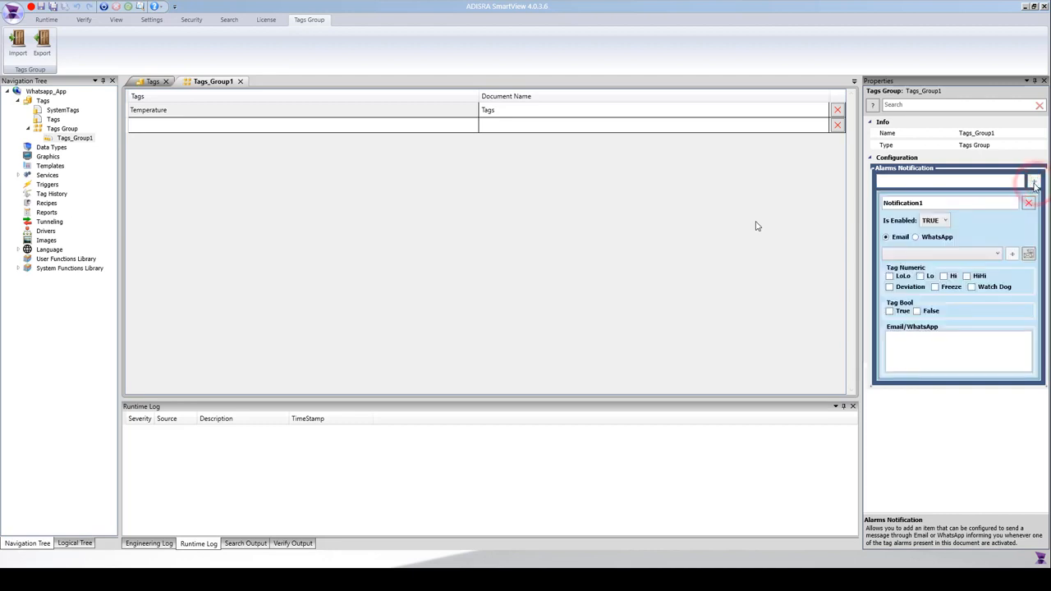
left_click(917, 237)
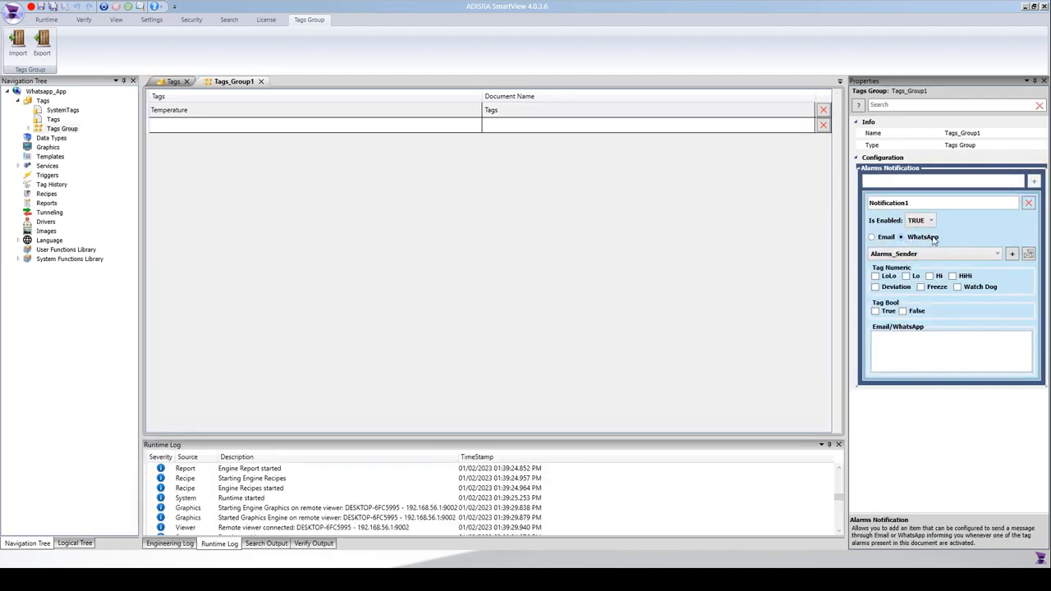
left_click(997, 255)
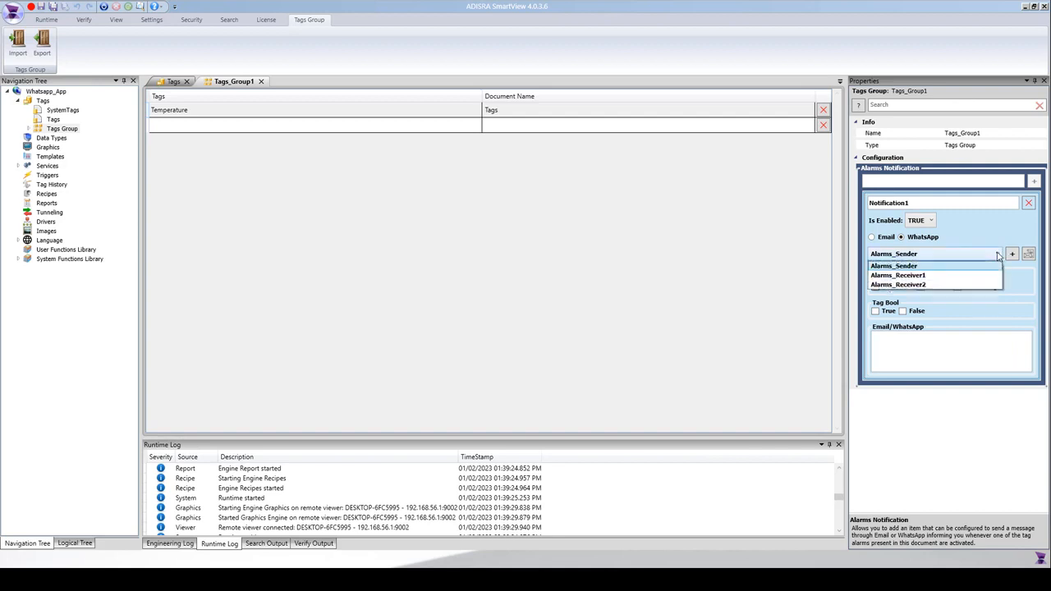
left_click(994, 276)
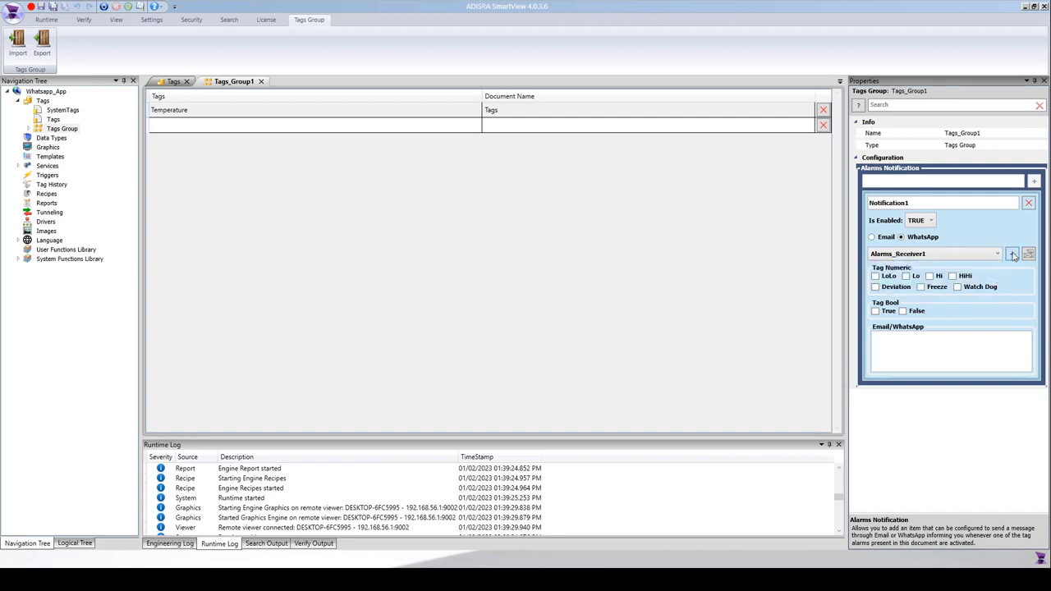
left_click(1013, 254)
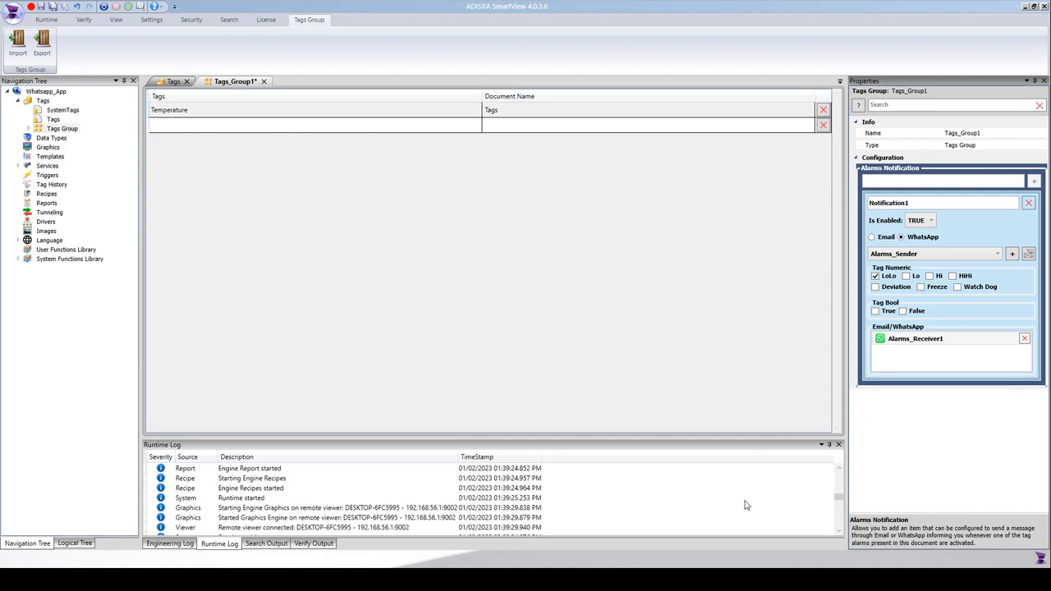
left_click(958, 342)
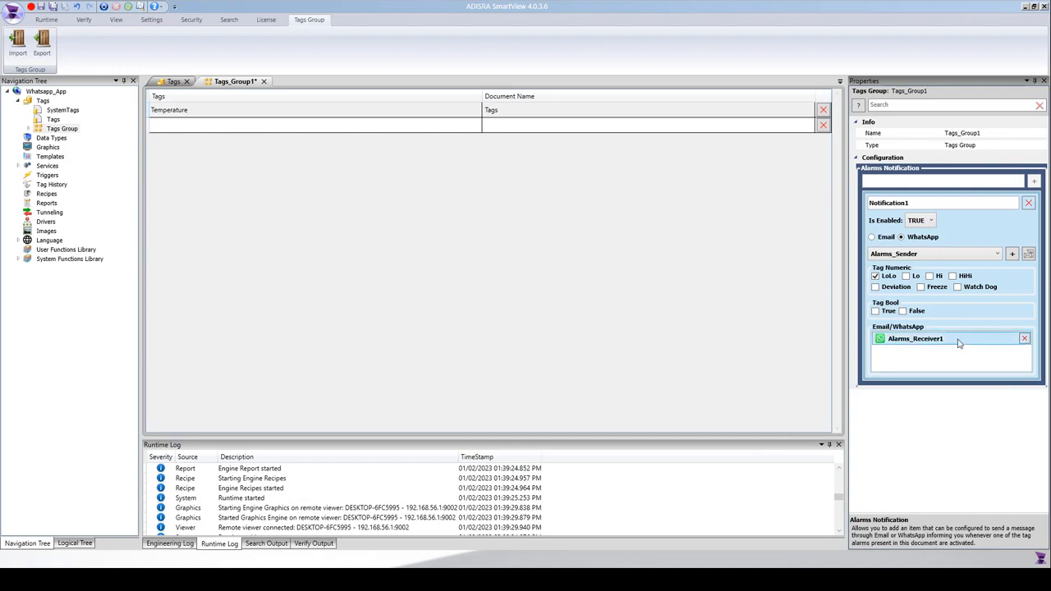
Replace Notification1's body with a message using #Type, #name, #message and #value, then select it.
left_click_drag(310, 220, 463, 222)
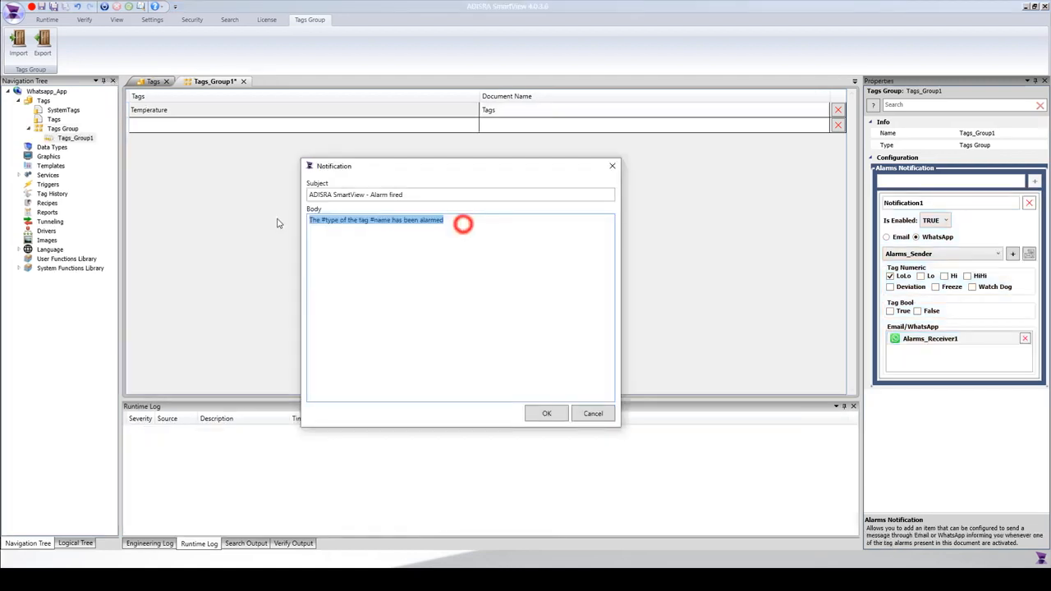
key("BackSpace")
type("The #Ty")
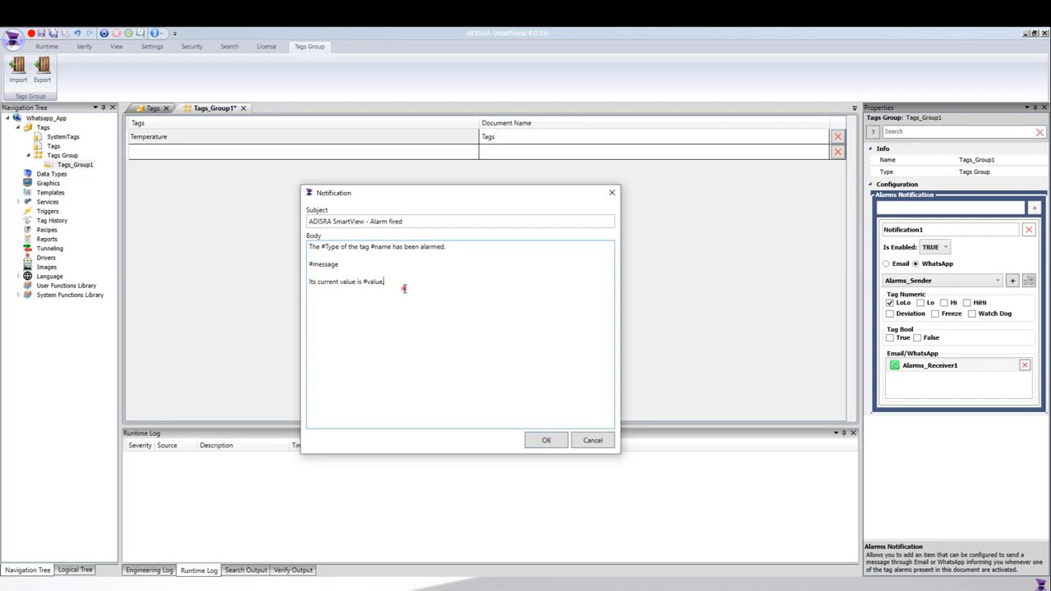
left_click_drag(404, 289, 231, 190)
key("ctrl+c")
Save Notification1's message and add WhatsApp Notification2 to Alarms_Receiver2 on Lo alarms.
left_click(542, 441)
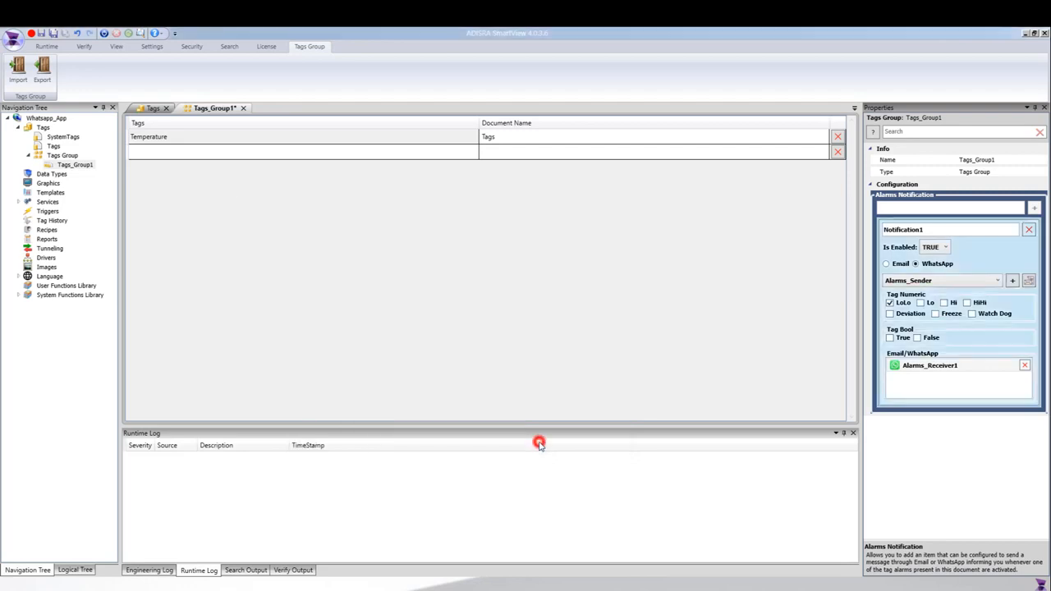
left_click(903, 208)
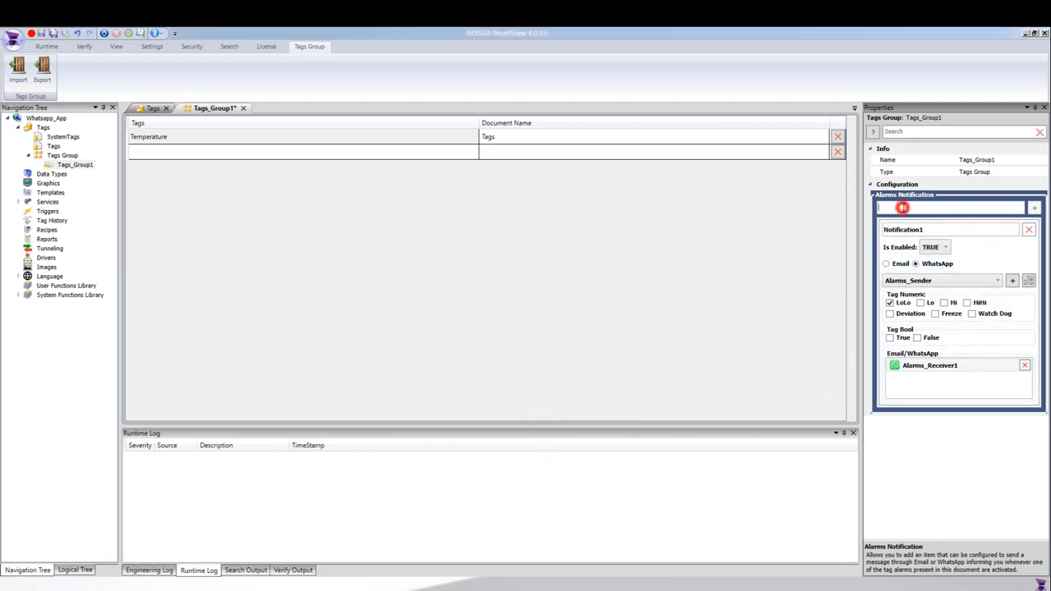
type("Notification2")
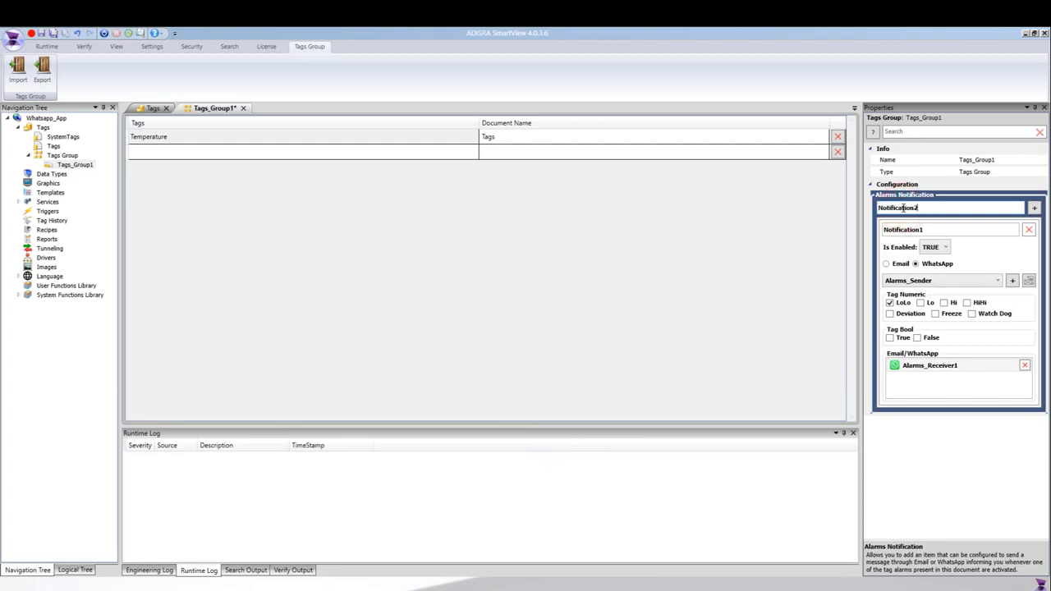
left_click(1034, 210)
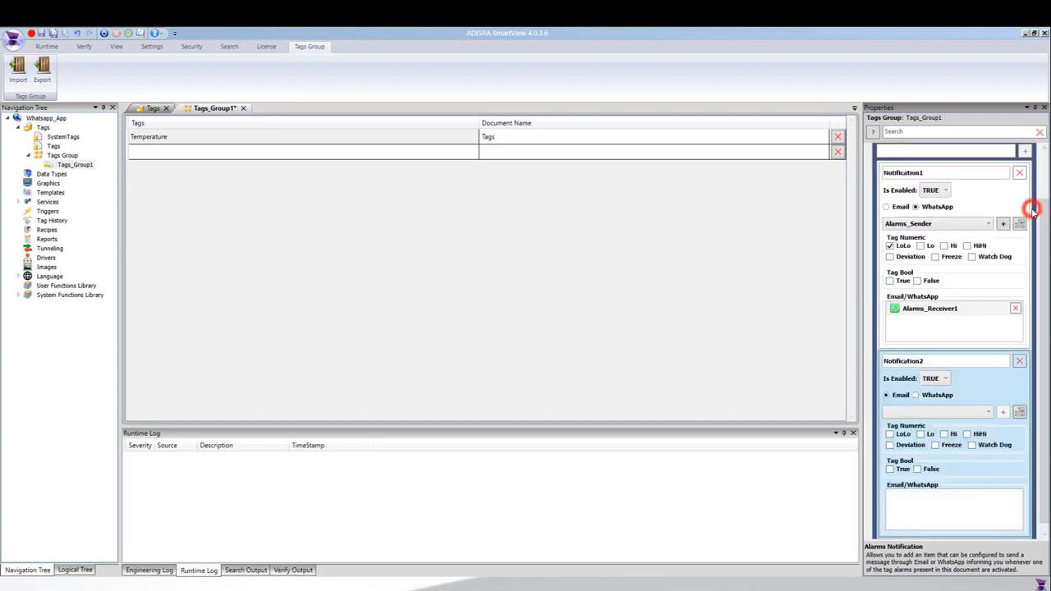
scroll(953, 328, "down", 1)
left_click(933, 395)
left_click(933, 411)
left_click(936, 443)
left_click(921, 434)
left_click(1003, 412)
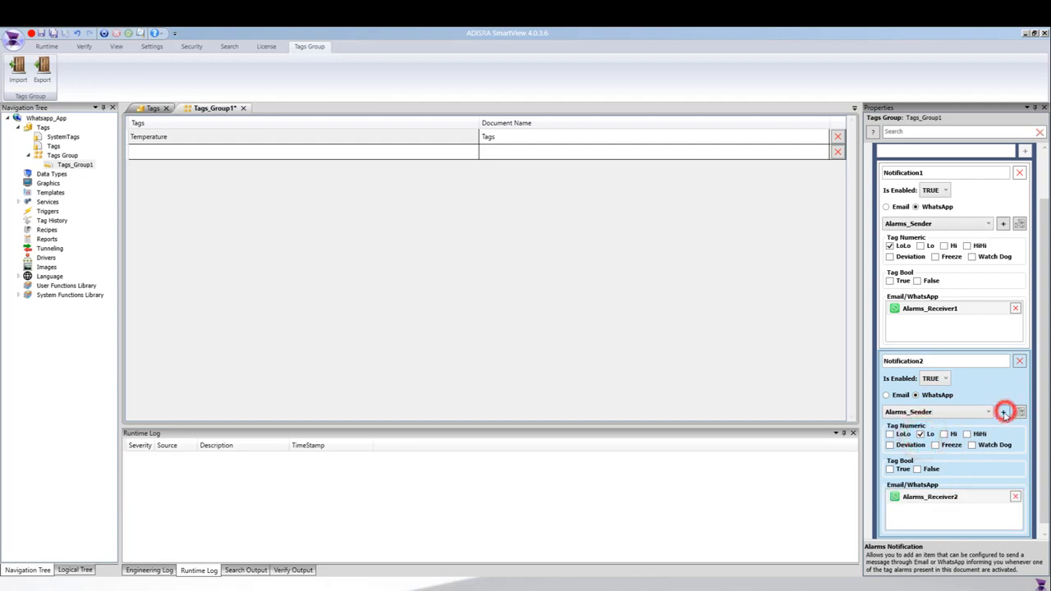
Paste the prepared alarm message into Notification2's body and save it.
left_click(1019, 413)
left_click(237, 156)
key("ctrl+a")
key("ctrl+v")
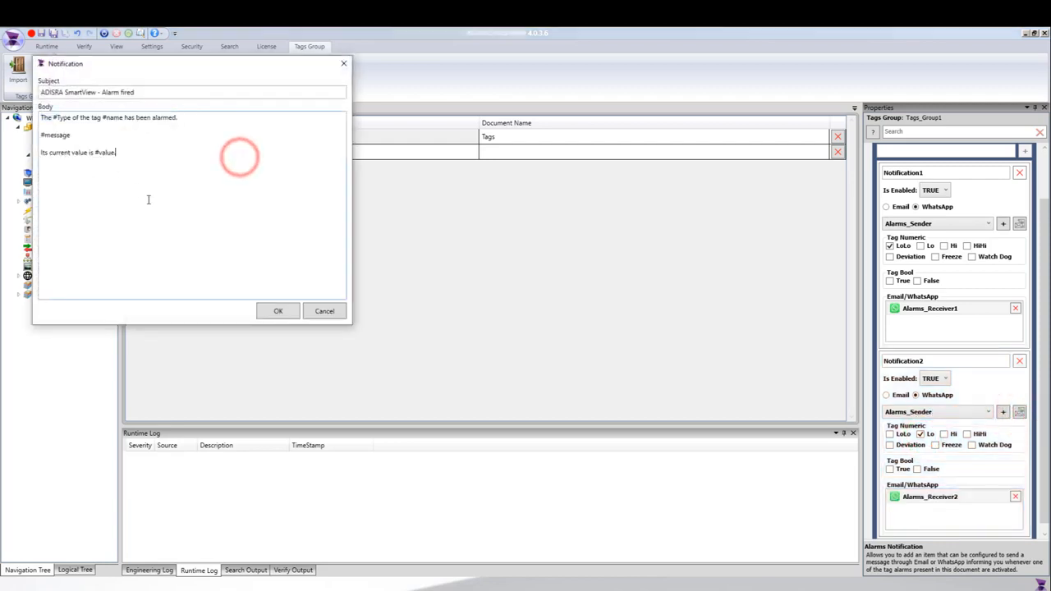
left_click(278, 310)
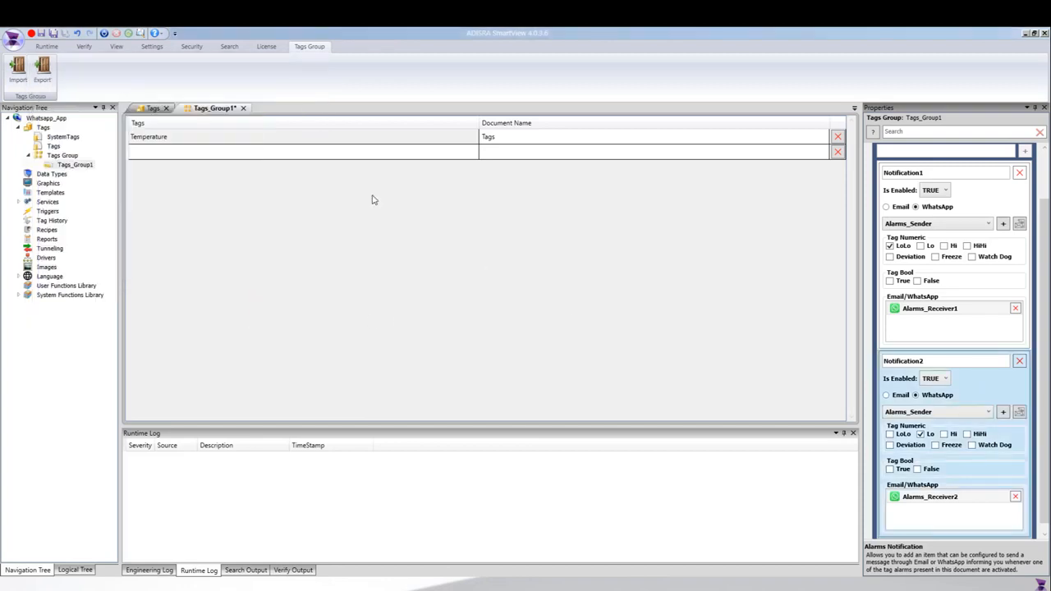
left_click(41, 34)
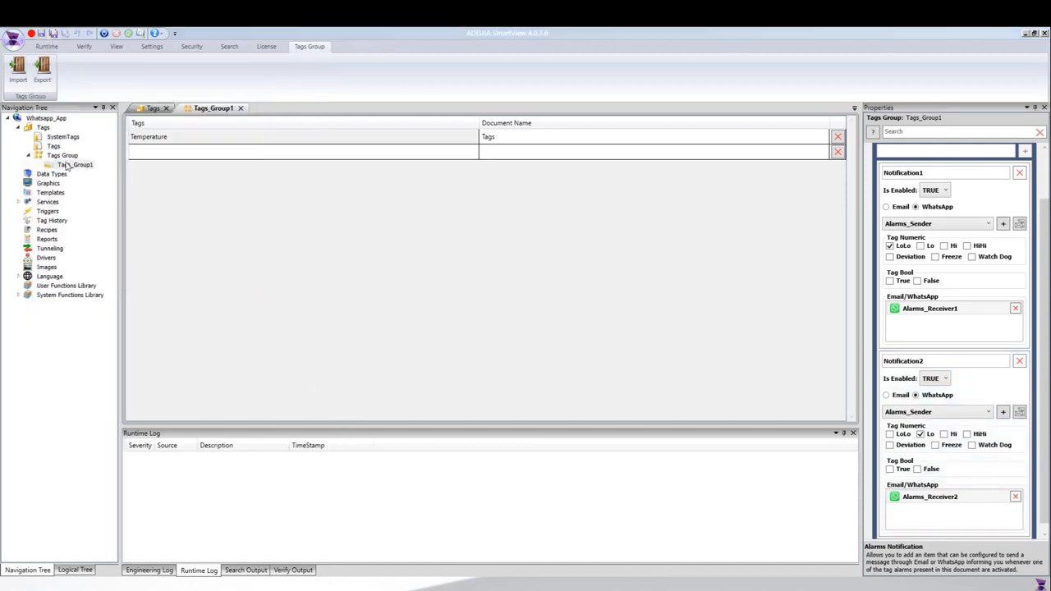
right_click(46, 183)
left_click(90, 190)
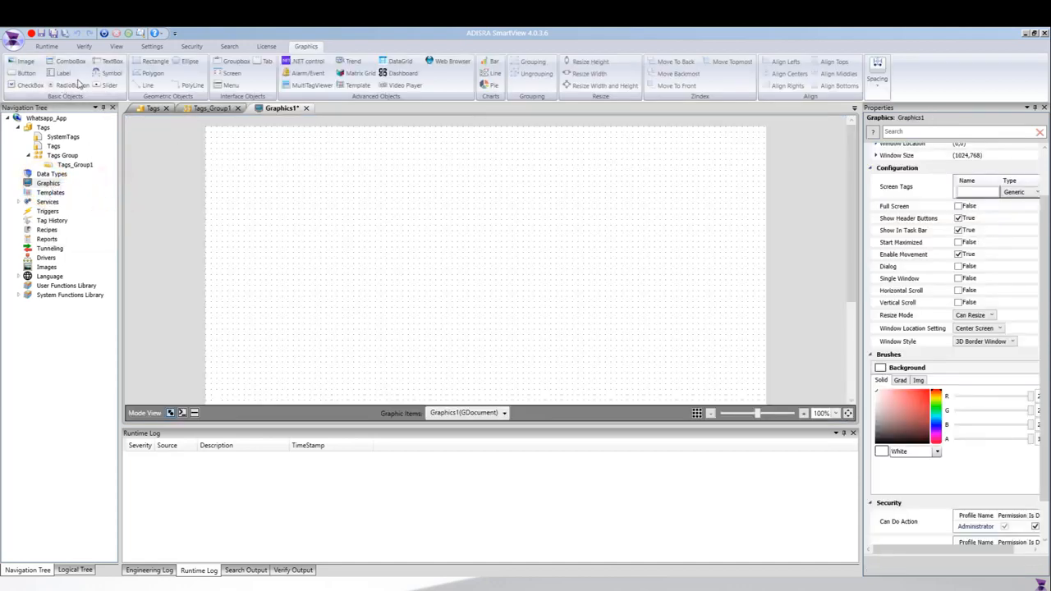
left_click(102, 60)
left_click_drag(212, 133, 313, 155)
left_click(975, 183)
type("@Temperature")
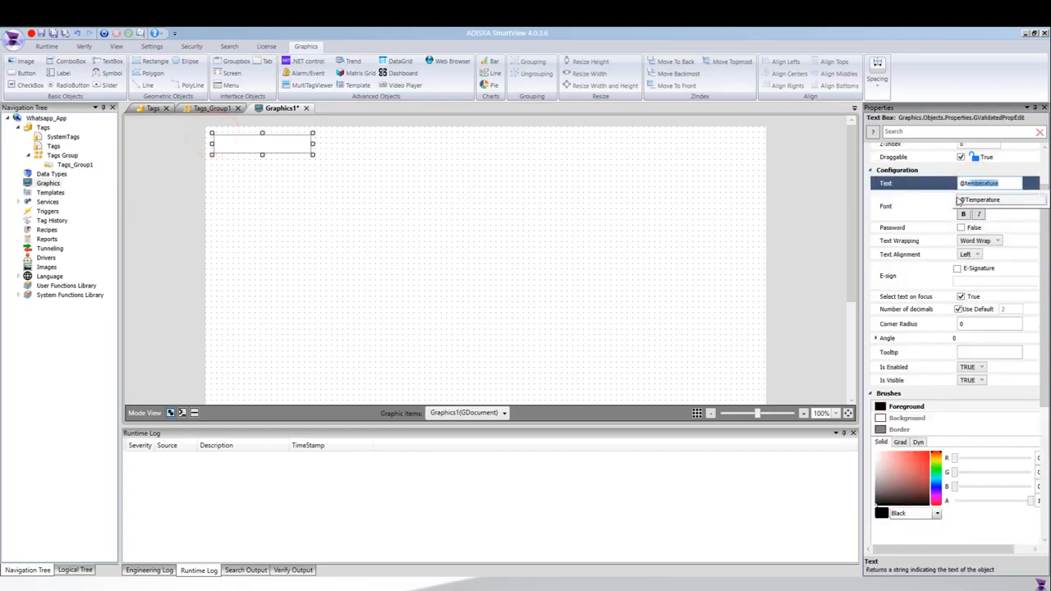
left_click(976, 206)
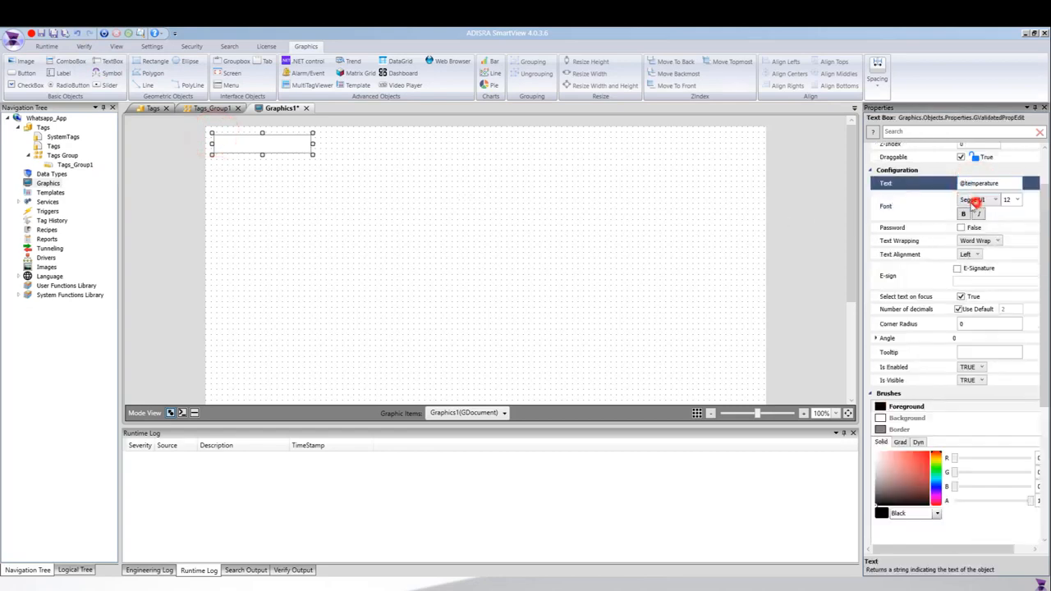
left_click(105, 85)
left_click_drag(231, 167, 317, 181)
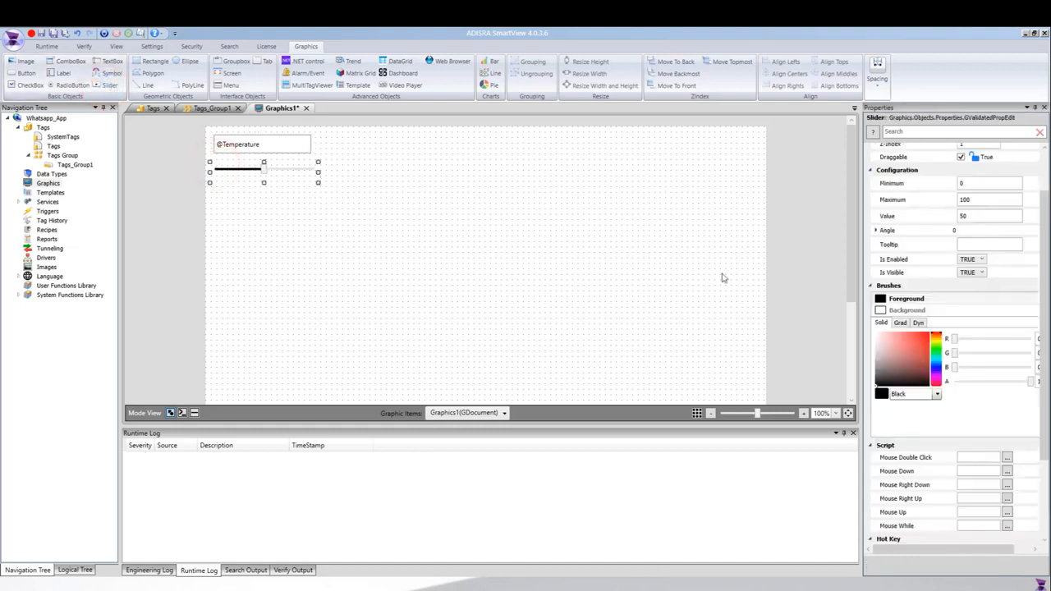
scroll(975, 177, "up", 2)
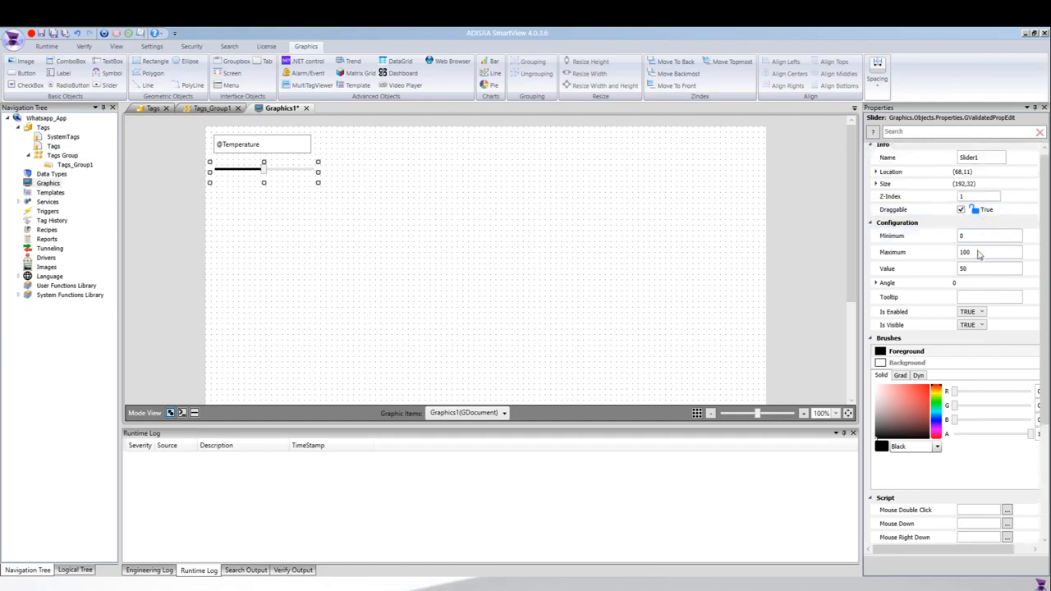
left_click(977, 269)
type("@temperature")
left_click(986, 286)
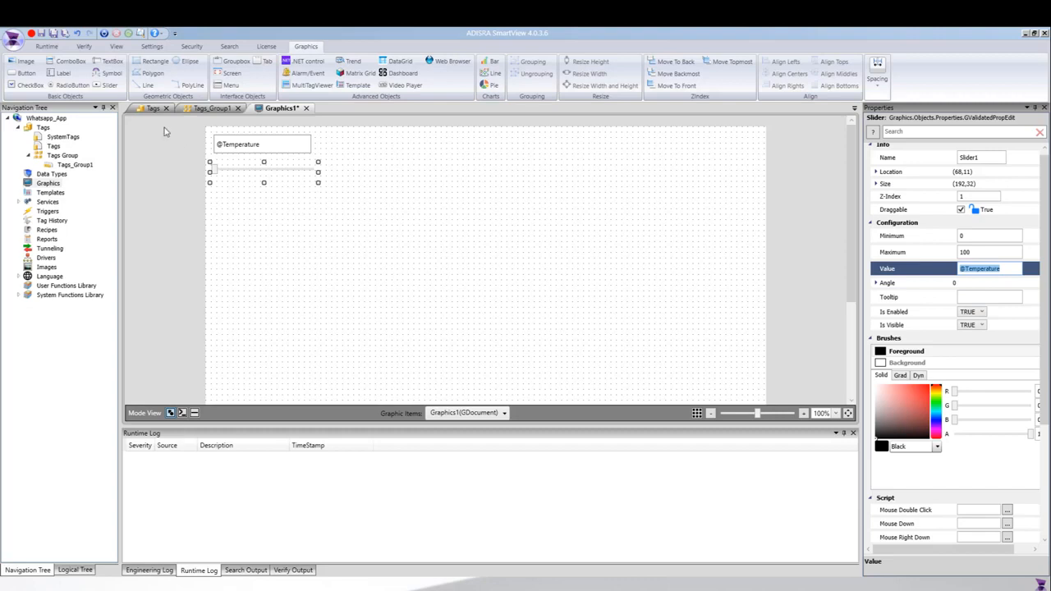
Save the screen as Graphics1.gra, set it as startup graphic, save, and run the project.
left_click(151, 47)
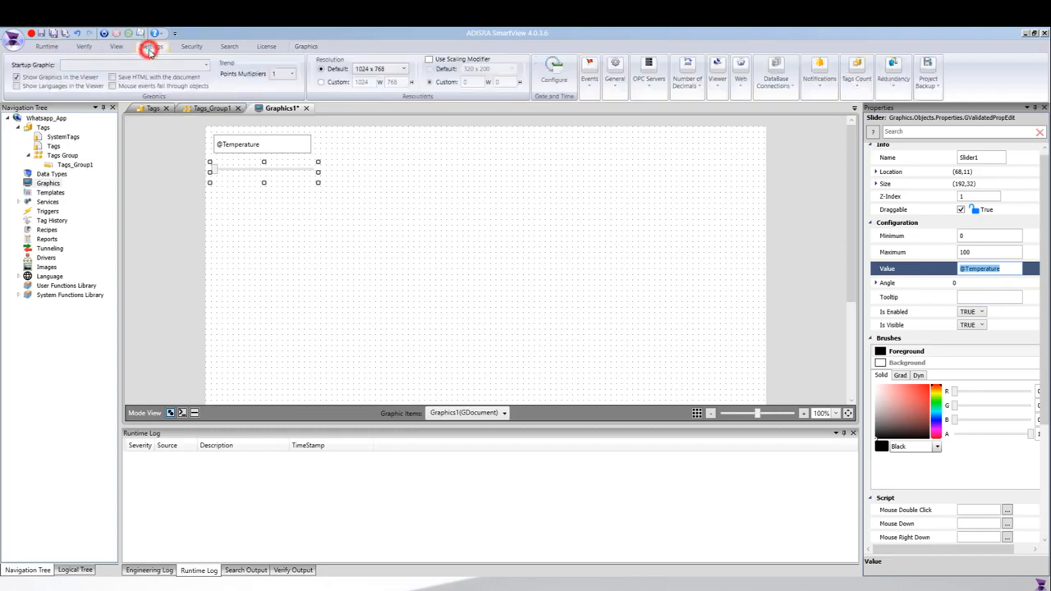
left_click(205, 64)
left_click(205, 65)
left_click(427, 304)
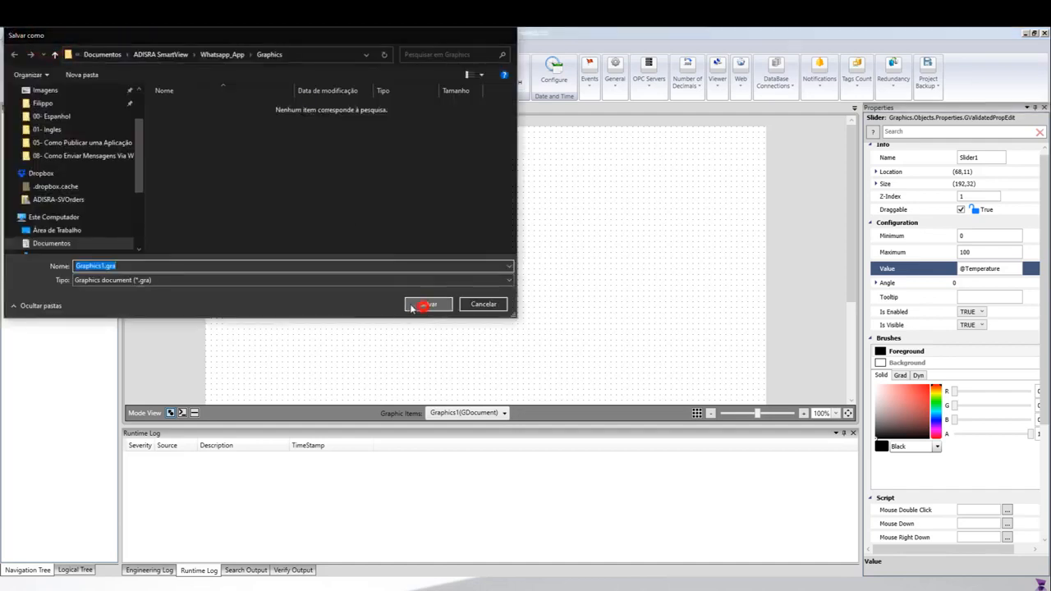
left_click(206, 64)
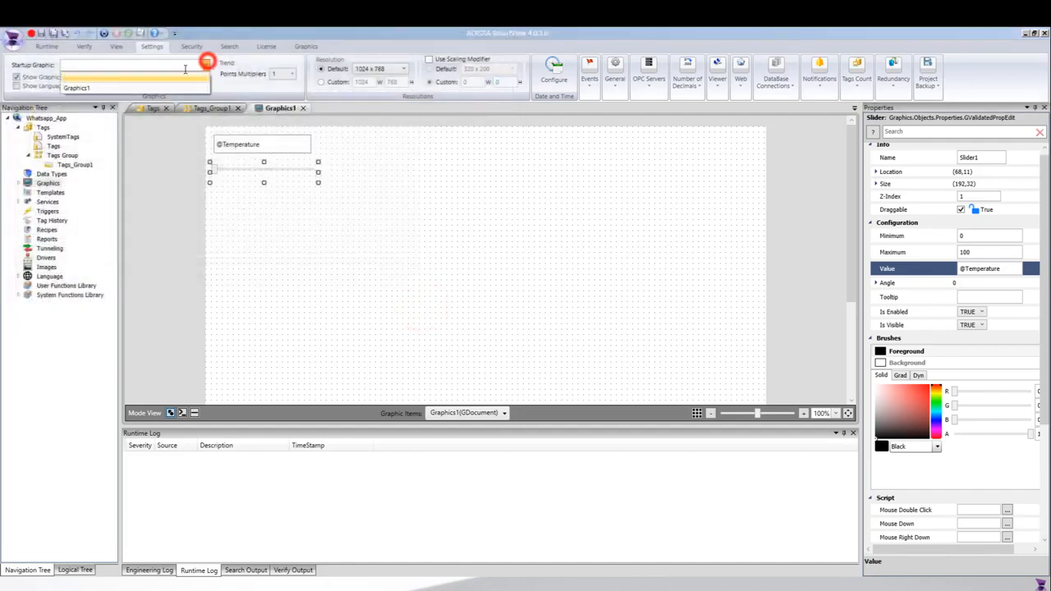
left_click(140, 87)
left_click(53, 34)
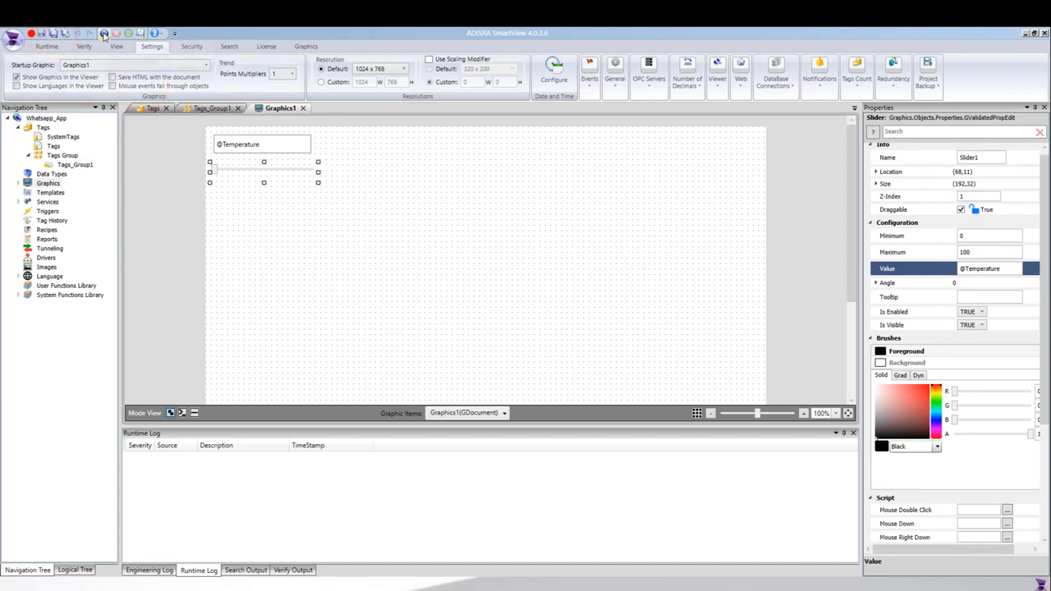
left_click(103, 34)
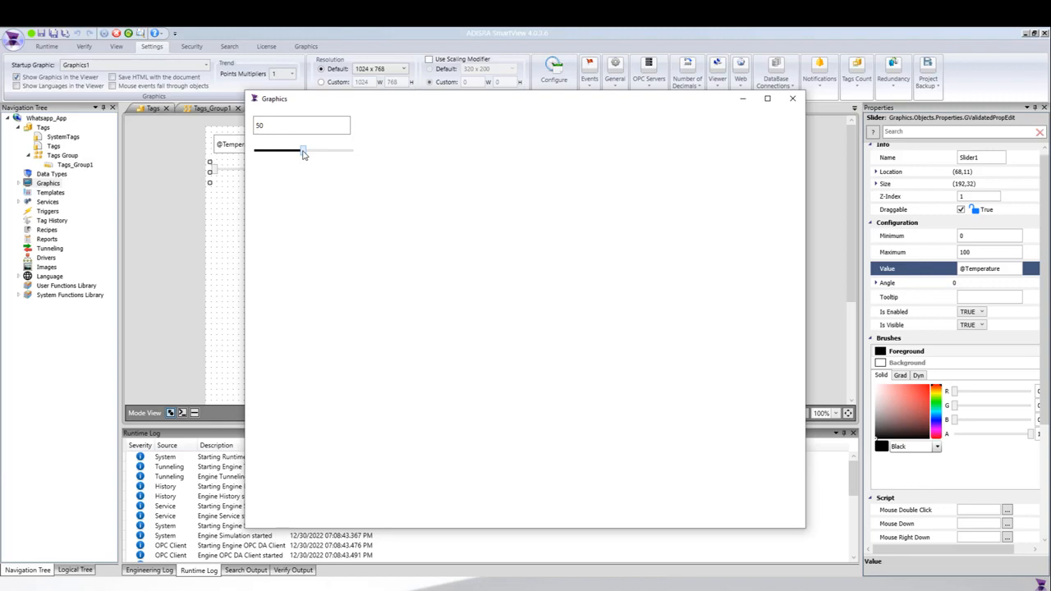
Drag the runtime slider to lower the temperature value from 50 to 38.
left_click_drag(303, 154, 274, 154)
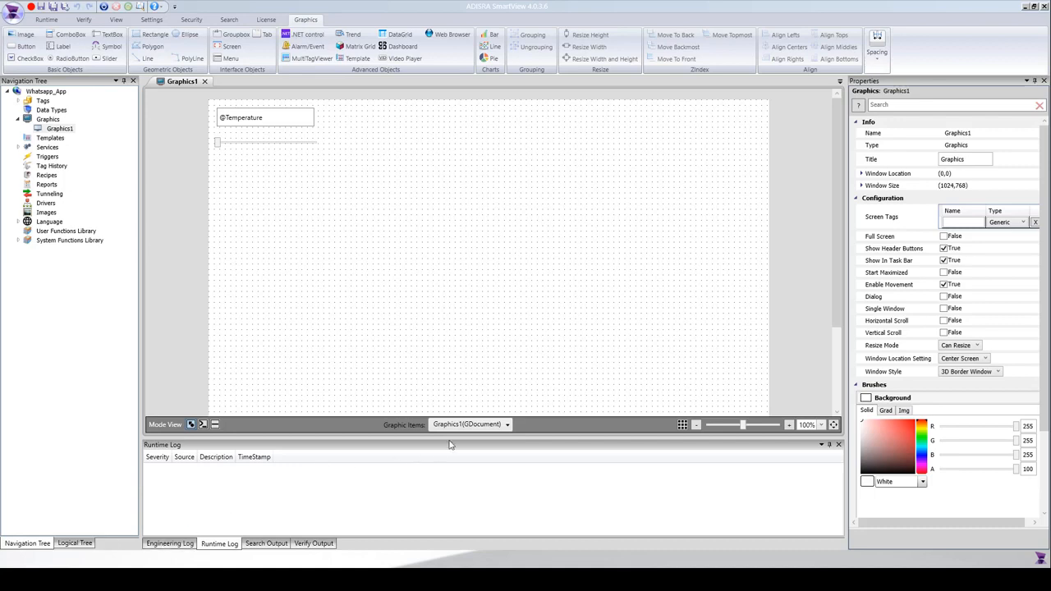
left_click(18, 240)
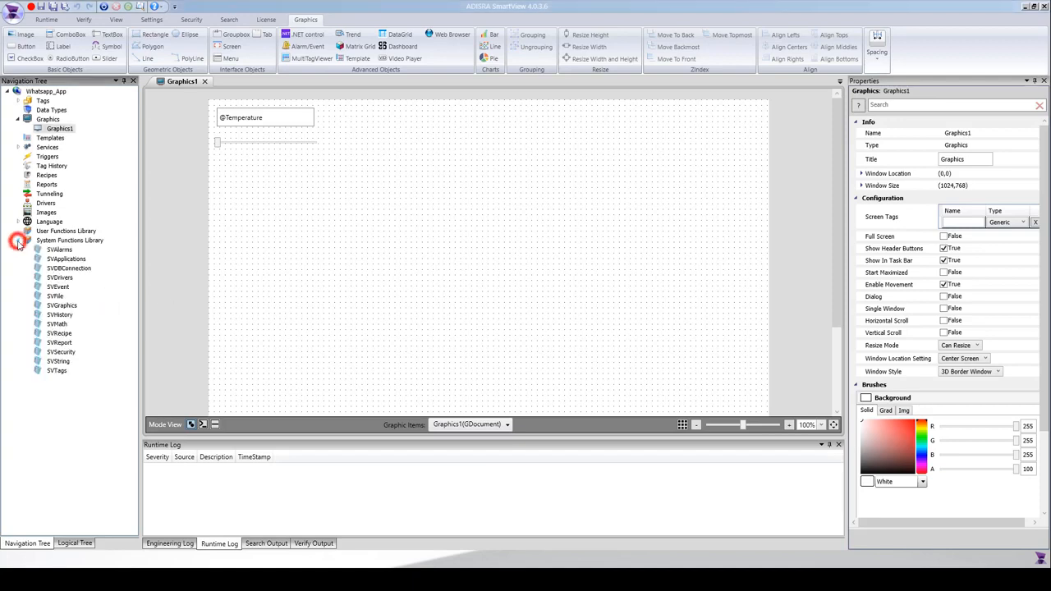
double_click(65, 259)
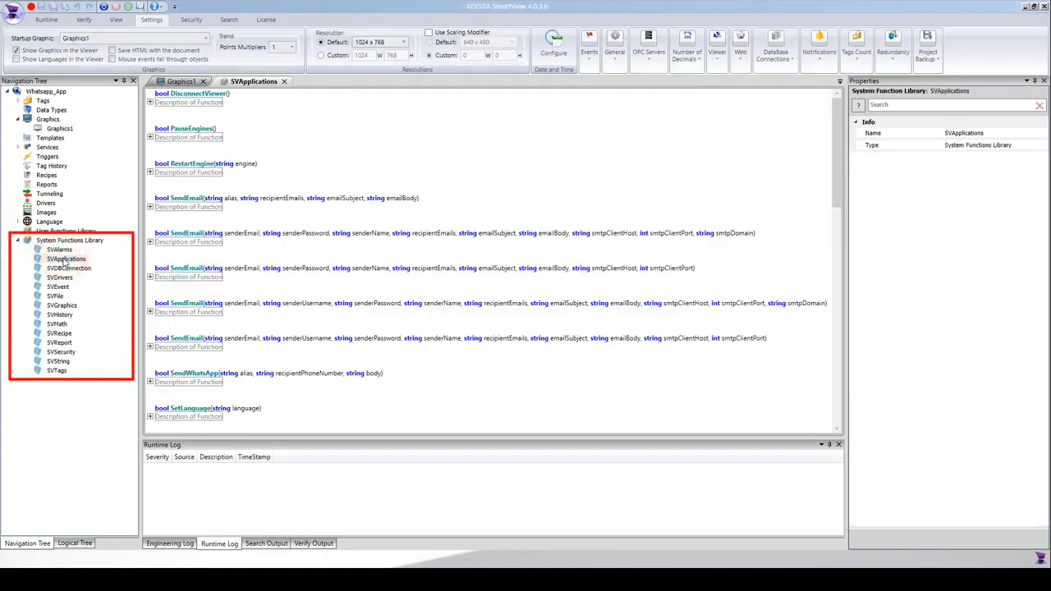
left_click(150, 382)
left_click_drag(838, 177, 839, 214)
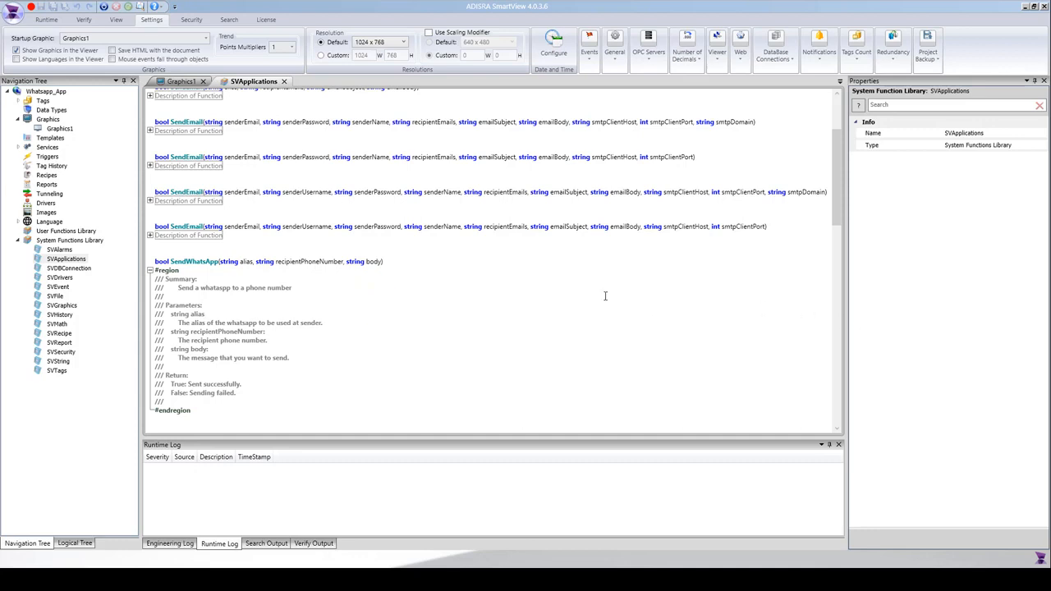
left_click(18, 240)
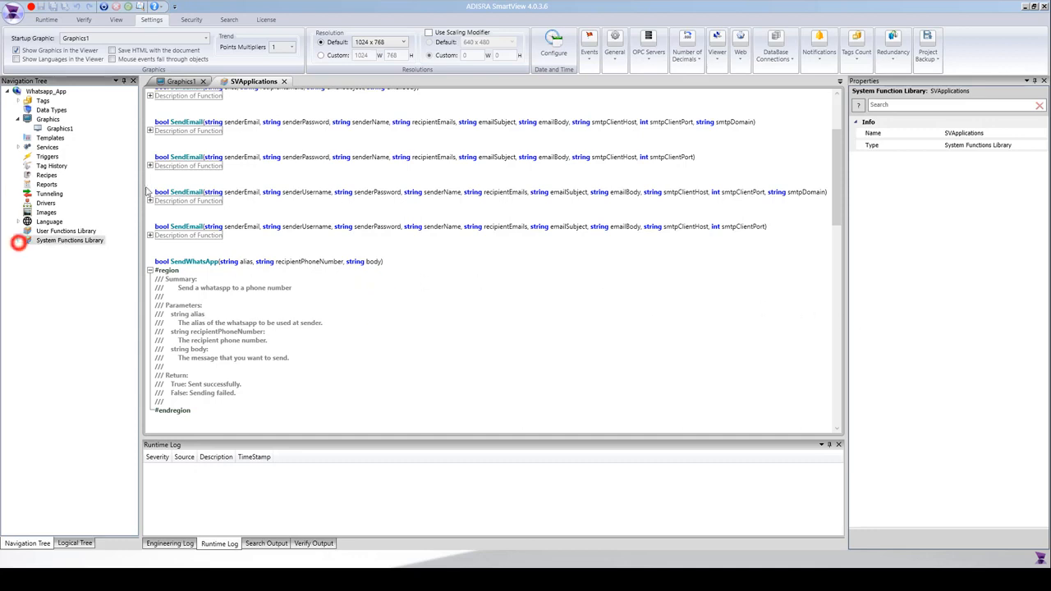
left_click(285, 81)
Draw a button on Graphics1 below the slider.
left_click(250, 188)
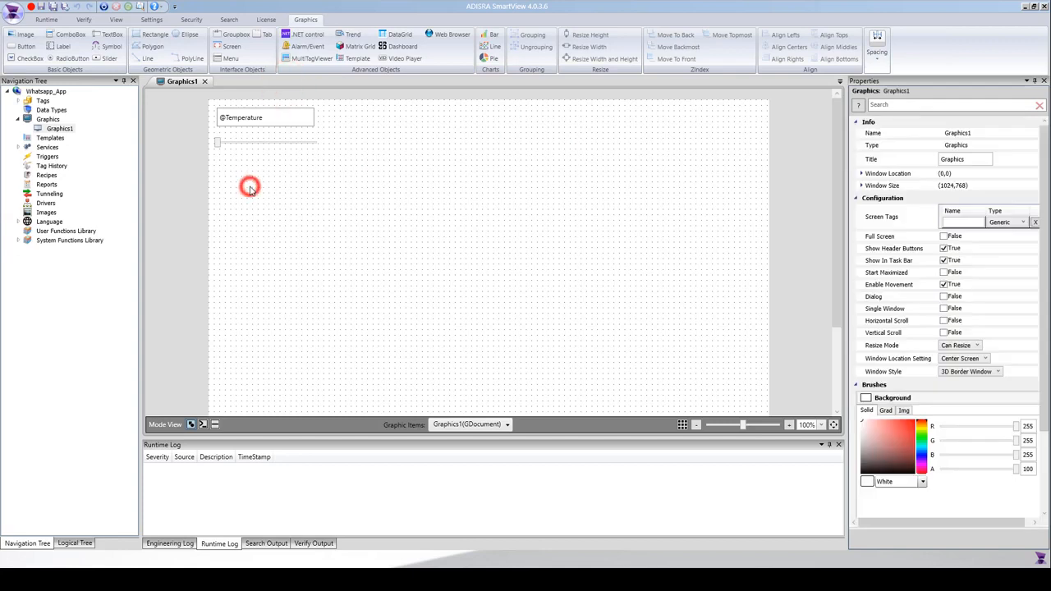
left_click(24, 47)
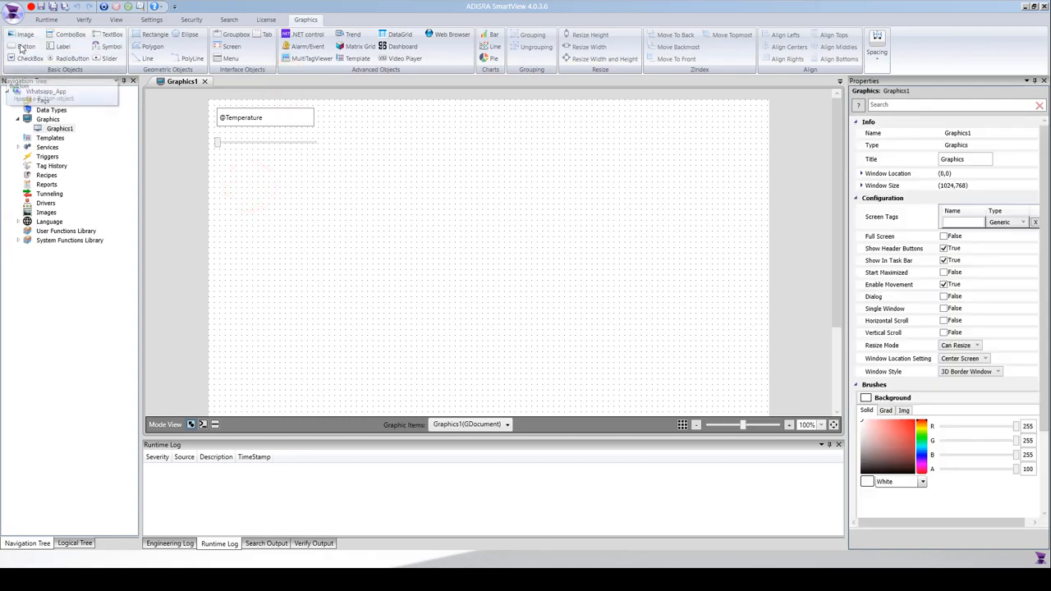
left_click_drag(214, 157, 316, 175)
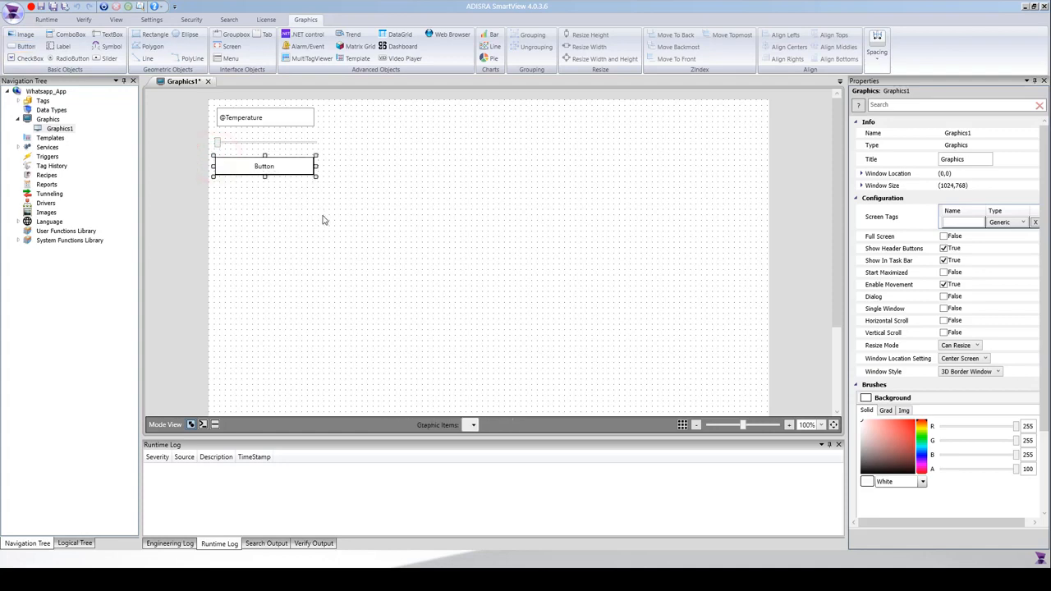
Script the button to call SVApplications.SendWhatsApp("Alarms_Sender", recipient number, body).
left_click(215, 425)
left_click(264, 358)
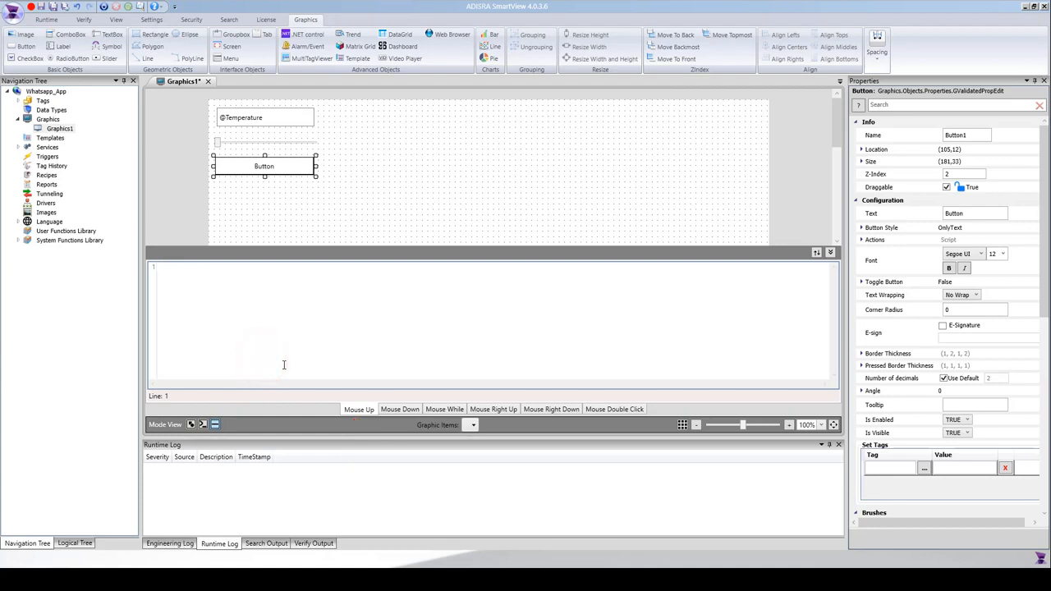
type("SV")
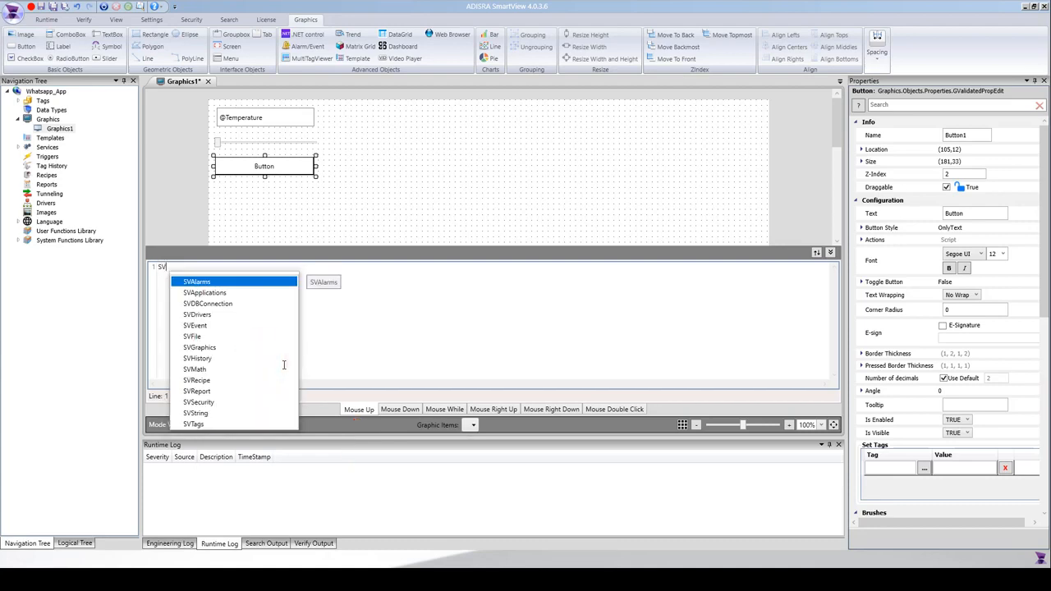
key("Down")
key("Return")
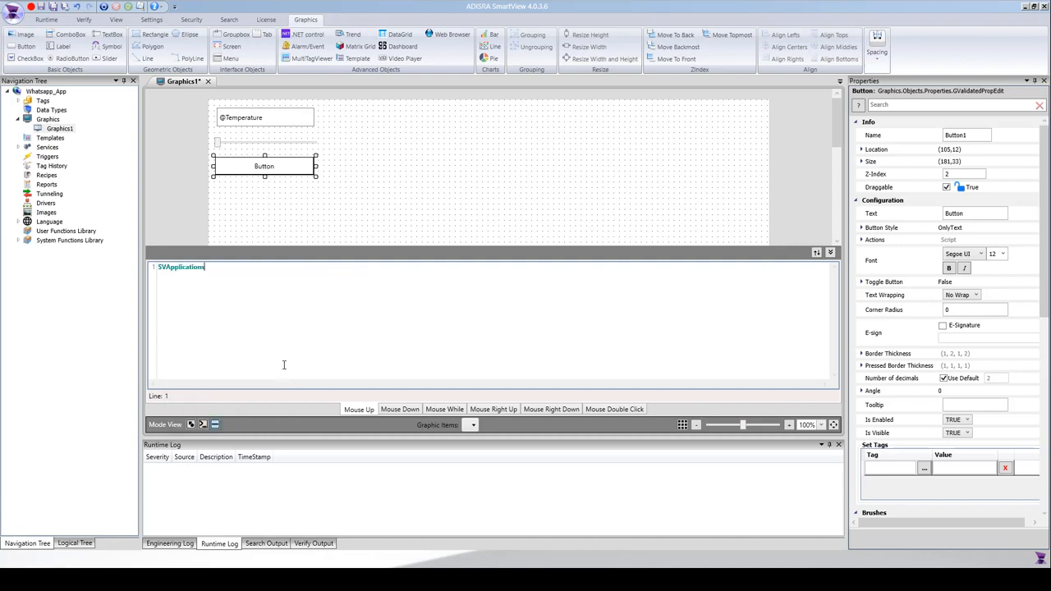
type(".")
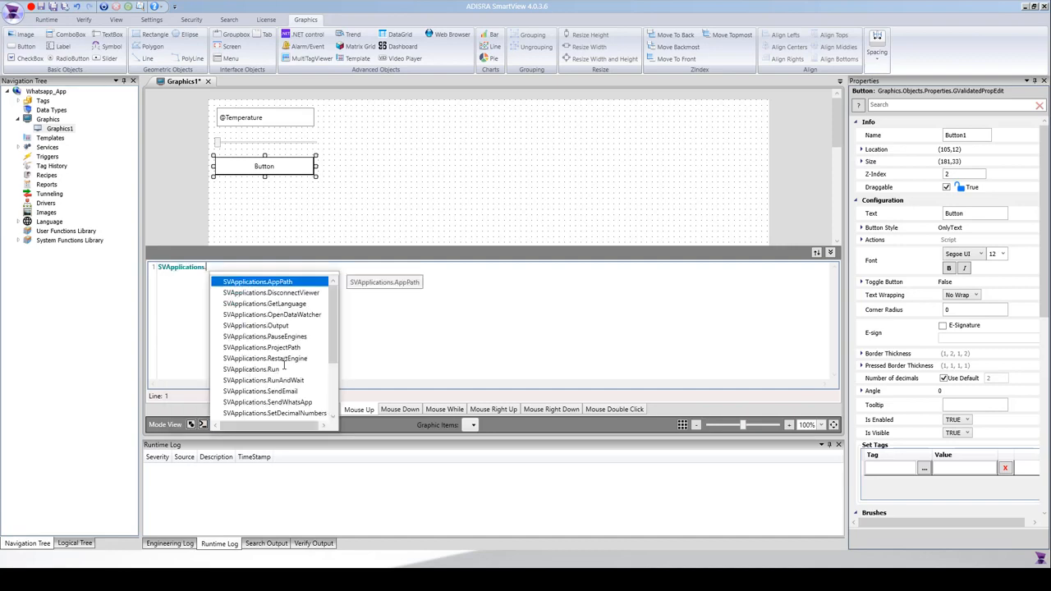
key("Down")
key("Down")
key("Down")
key("Down")
key("Down")
key("Down")
key("Down")
key("Down")
key("Down")
key("Down")
key("Down")
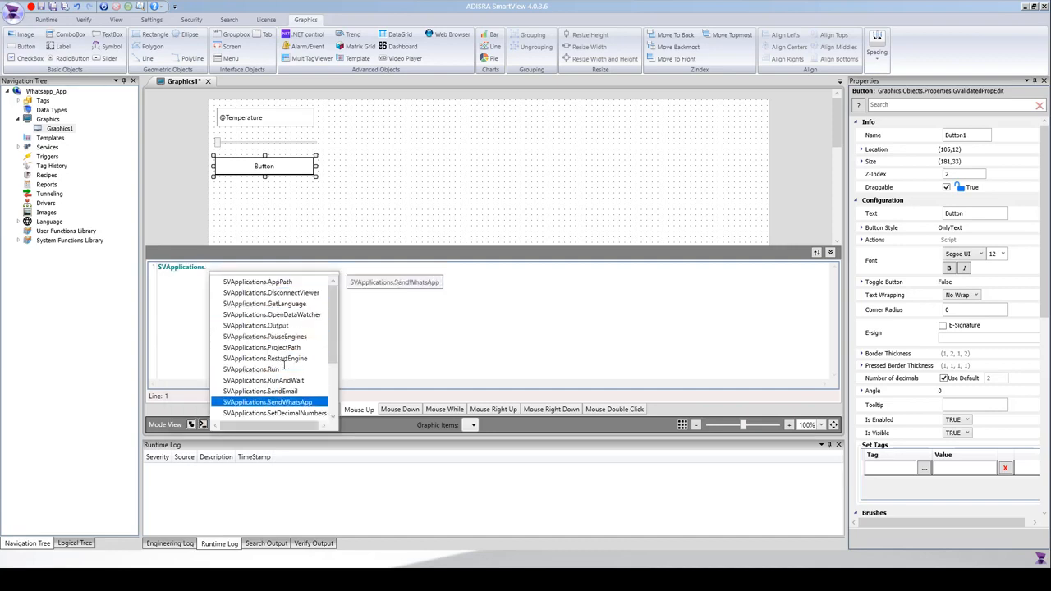
key("Return")
type(";")
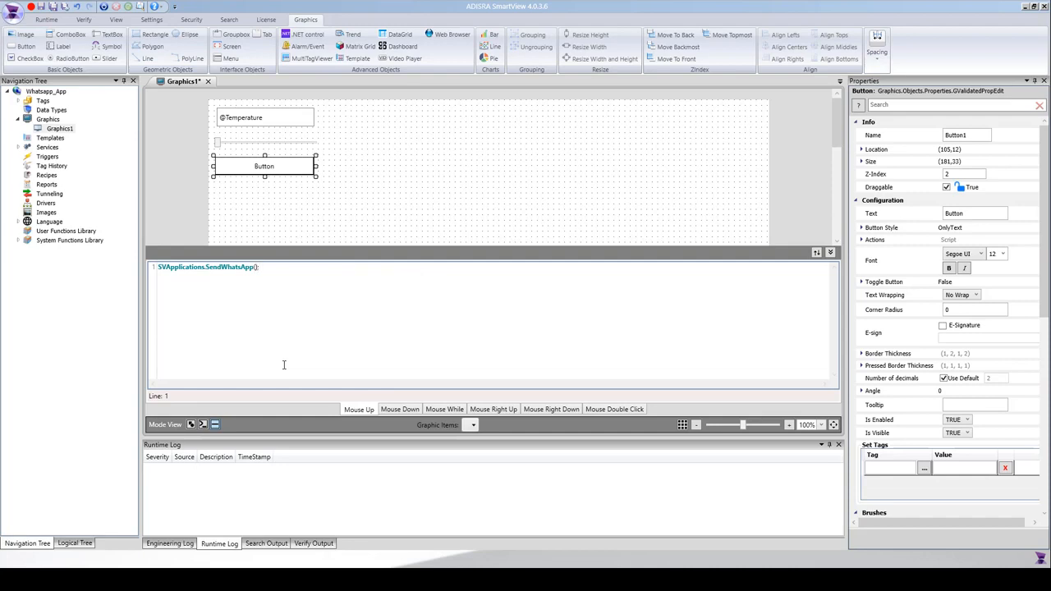
key("Left")
key("Left")
left_click(160, 267)
left_click(162, 267)
key("Return")
type("syt")
key("BackSpace")
key("BackSpace")
key("BackSpace")
type("string body = ")
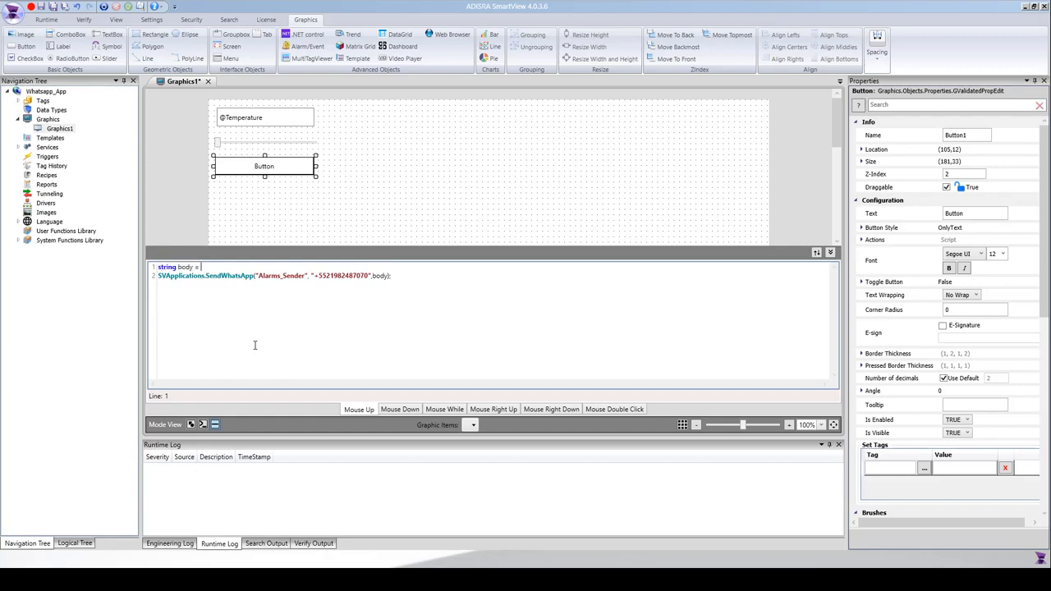
type("\"The Temperature is: \" + @Tem")
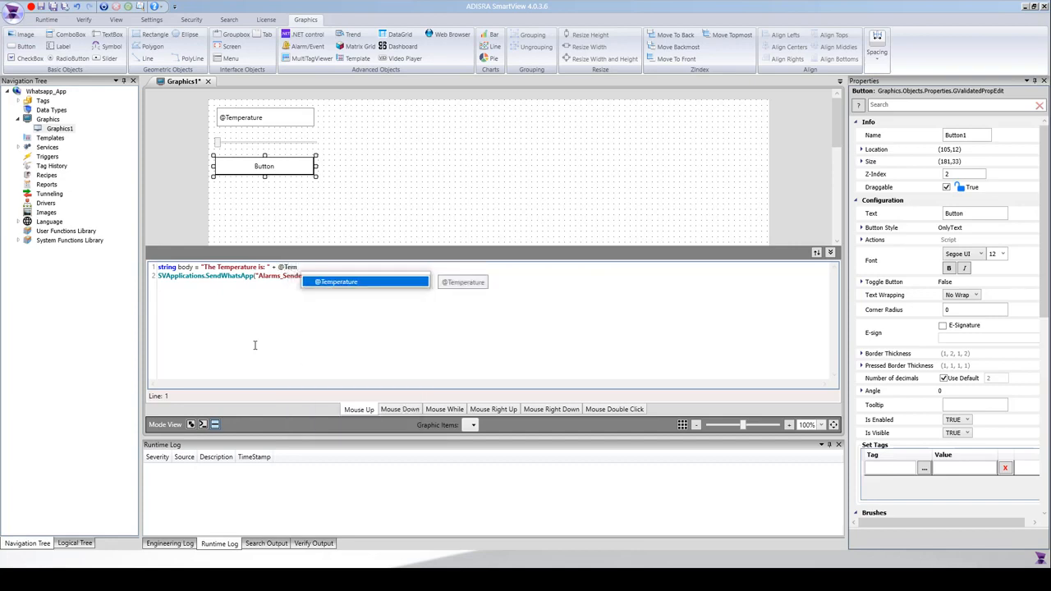
key("Return")
type(";")
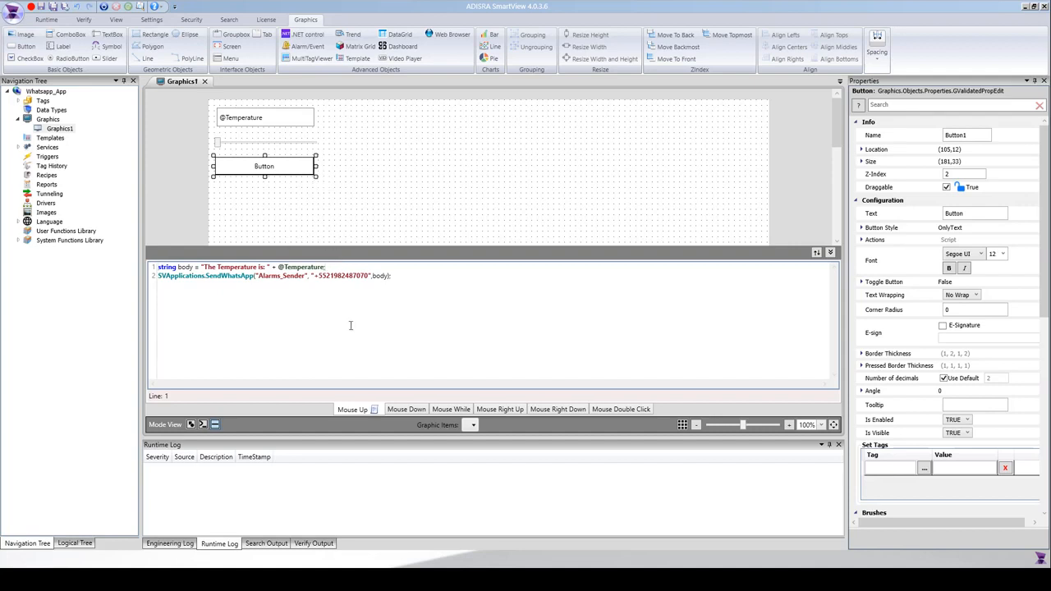
Save all, run the project, and press the runtime Button to send the Temperature message.
left_click(52, 8)
left_click(151, 19)
left_click(104, 7)
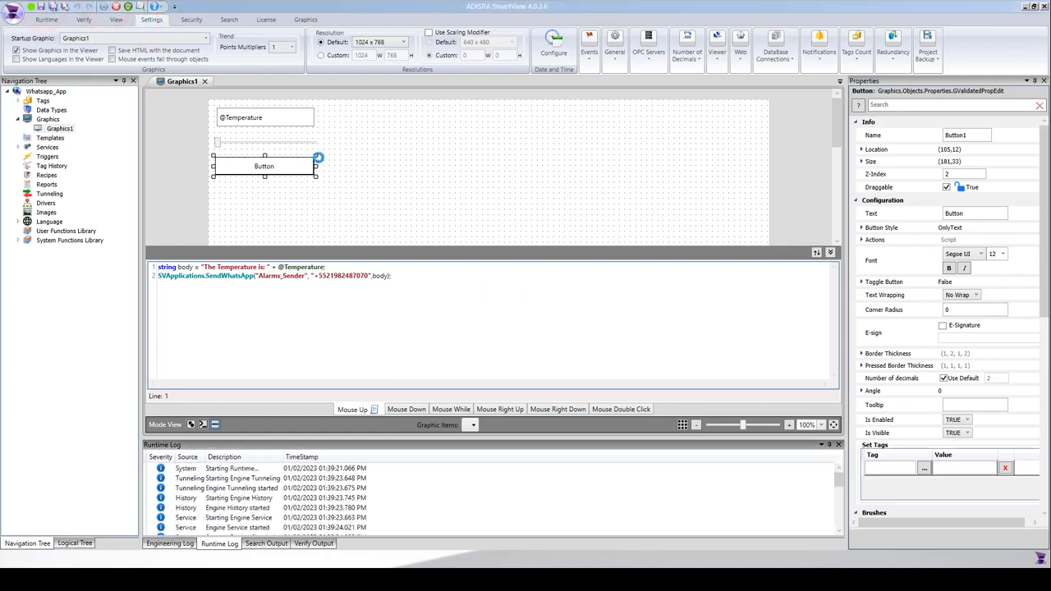
left_click(322, 150)
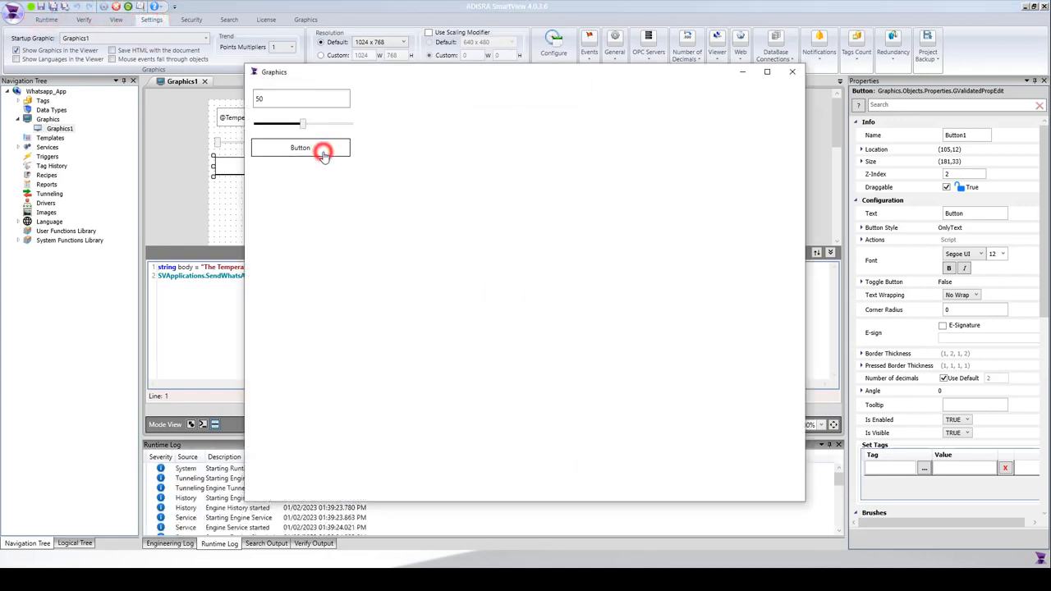